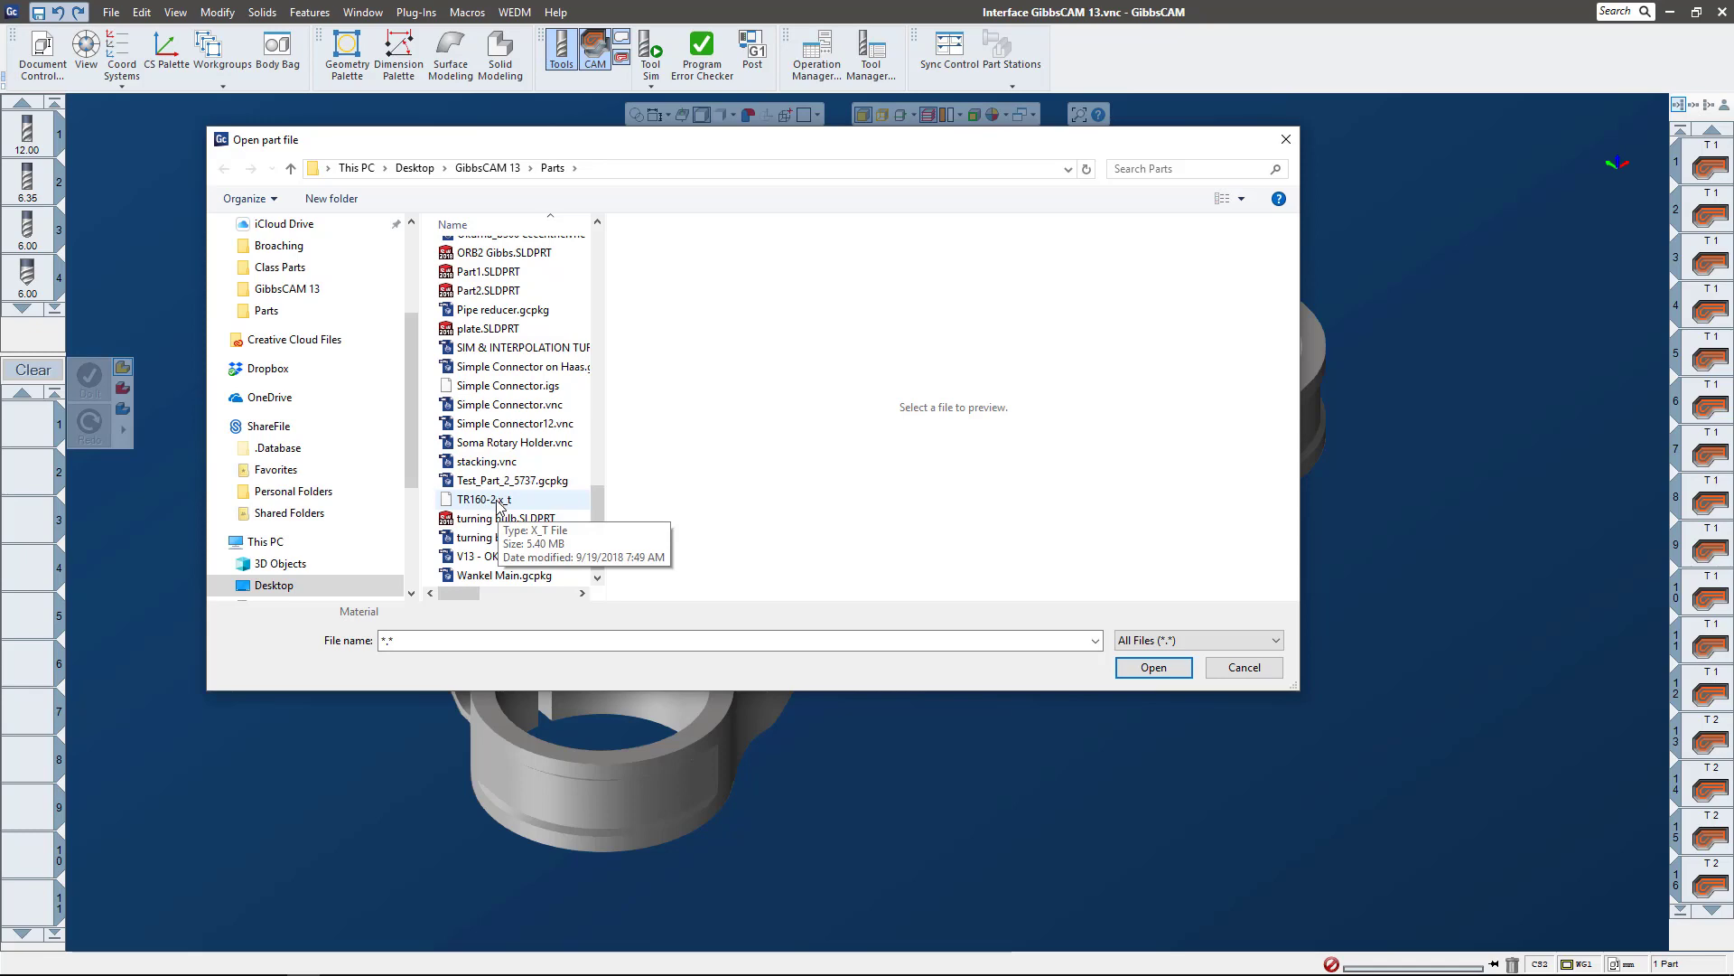
Step: Open the part file cover plate.vnc from the Parts folder
scroll(499, 507, up, 20)
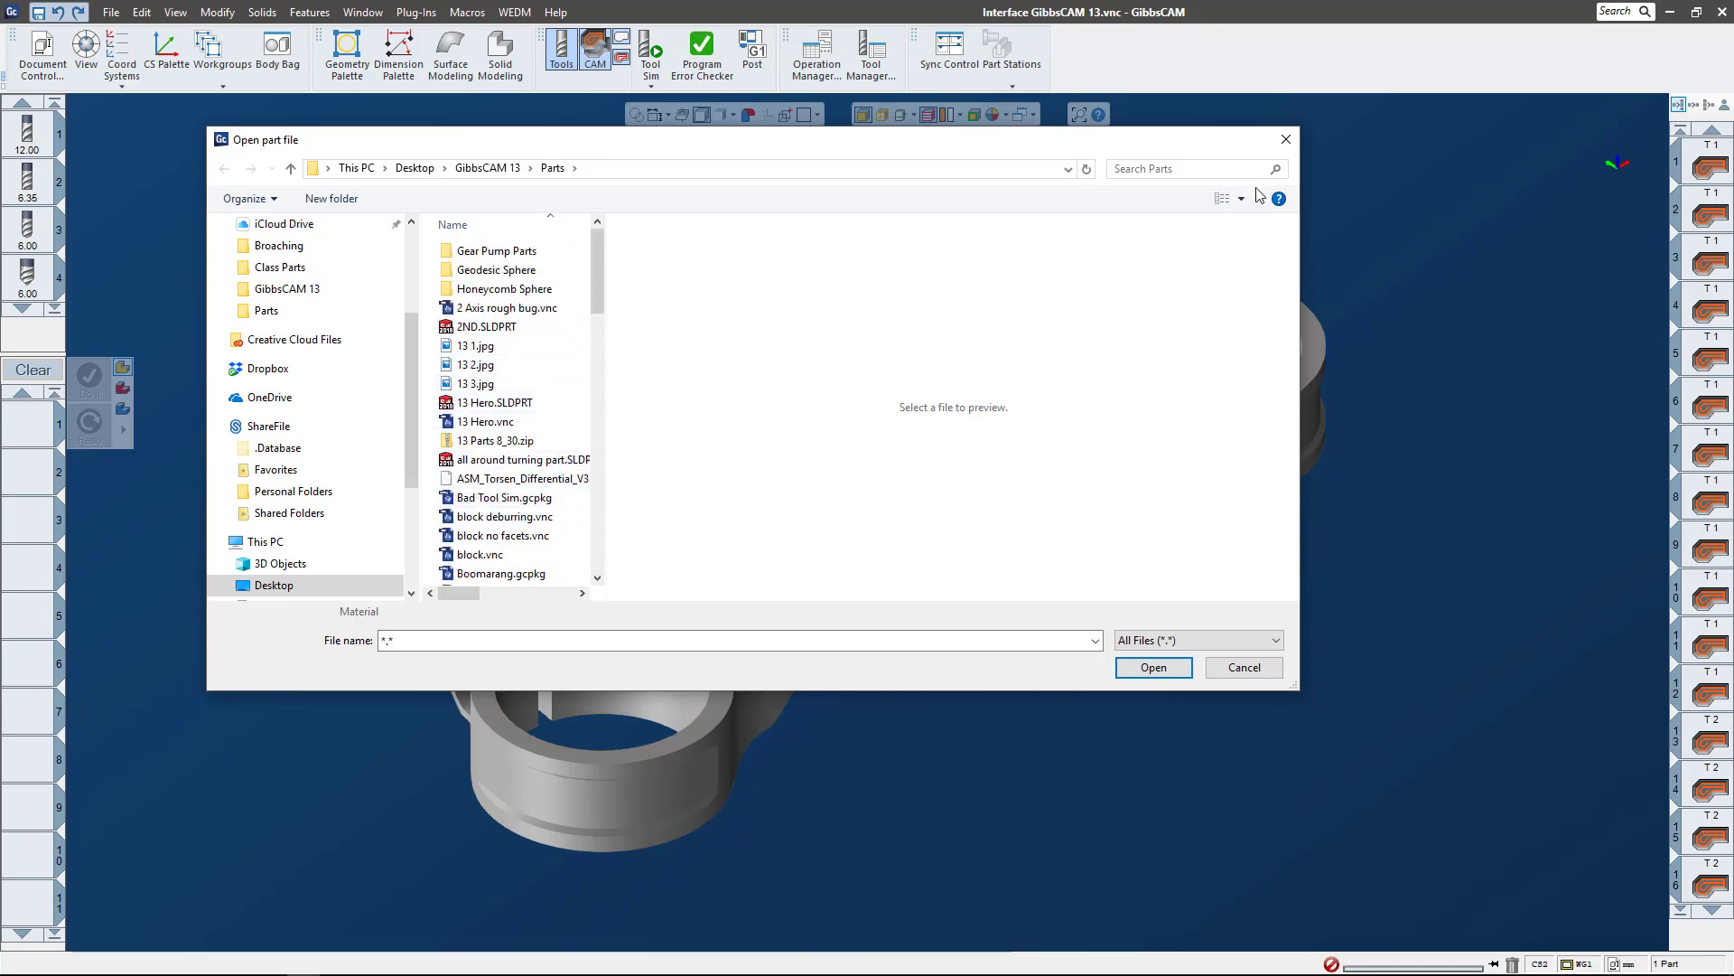
scroll(501, 519, down, 5)
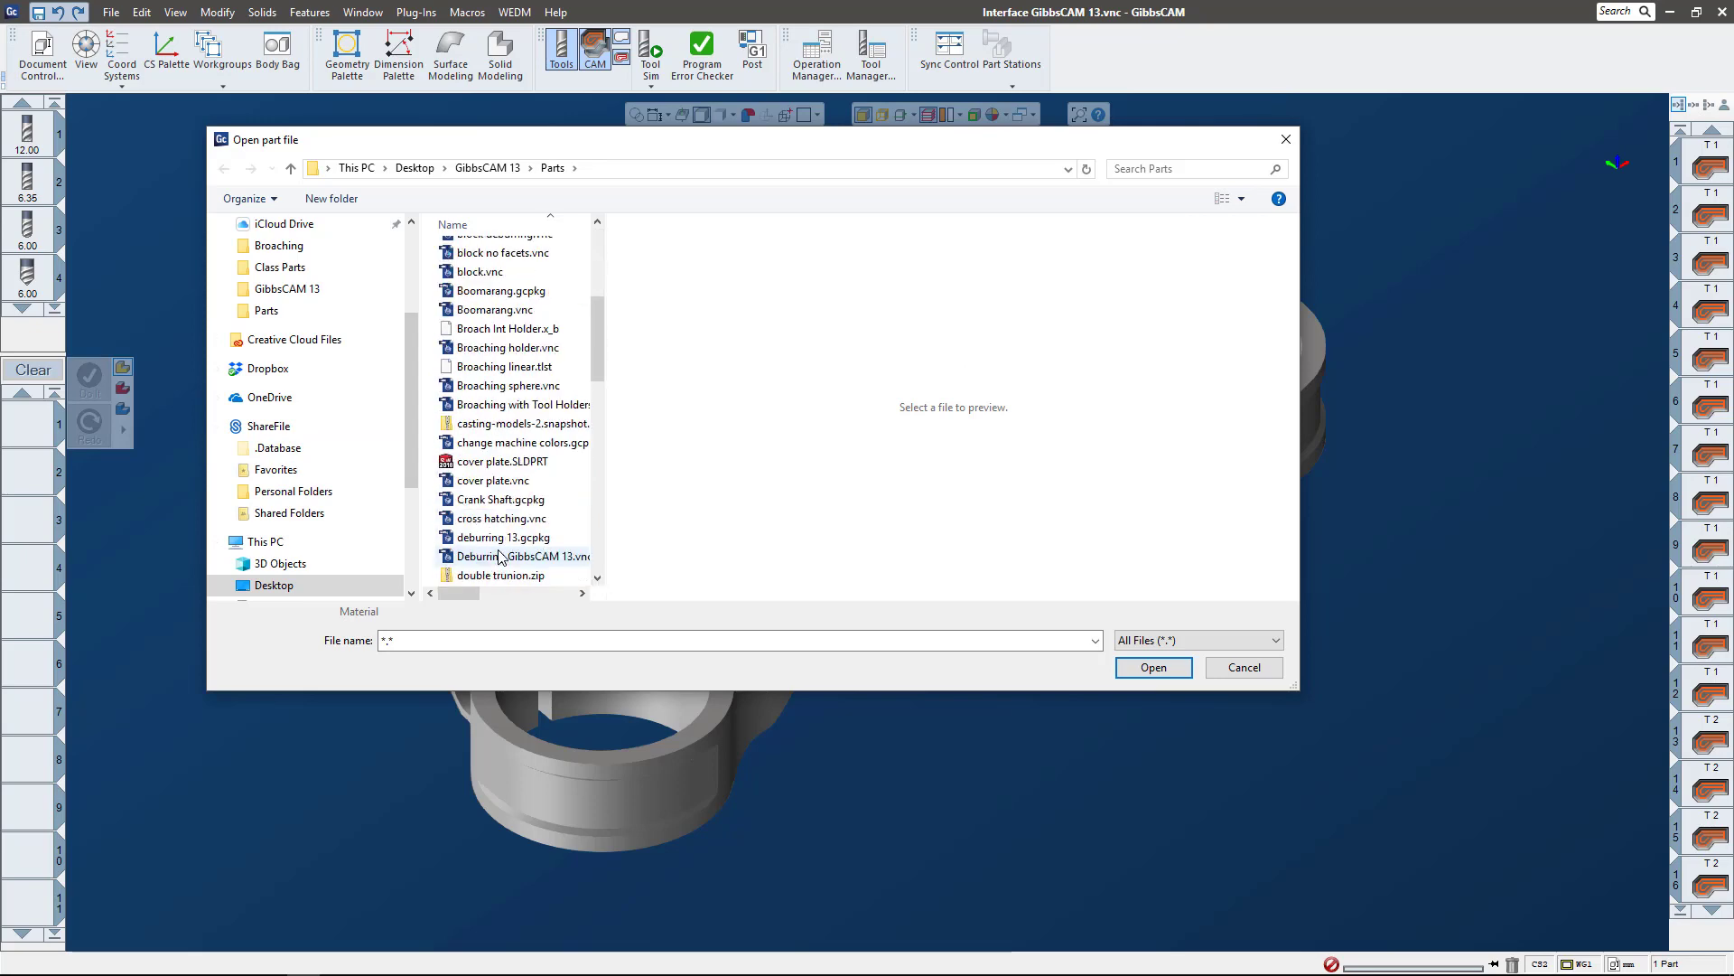
double_click(494, 480)
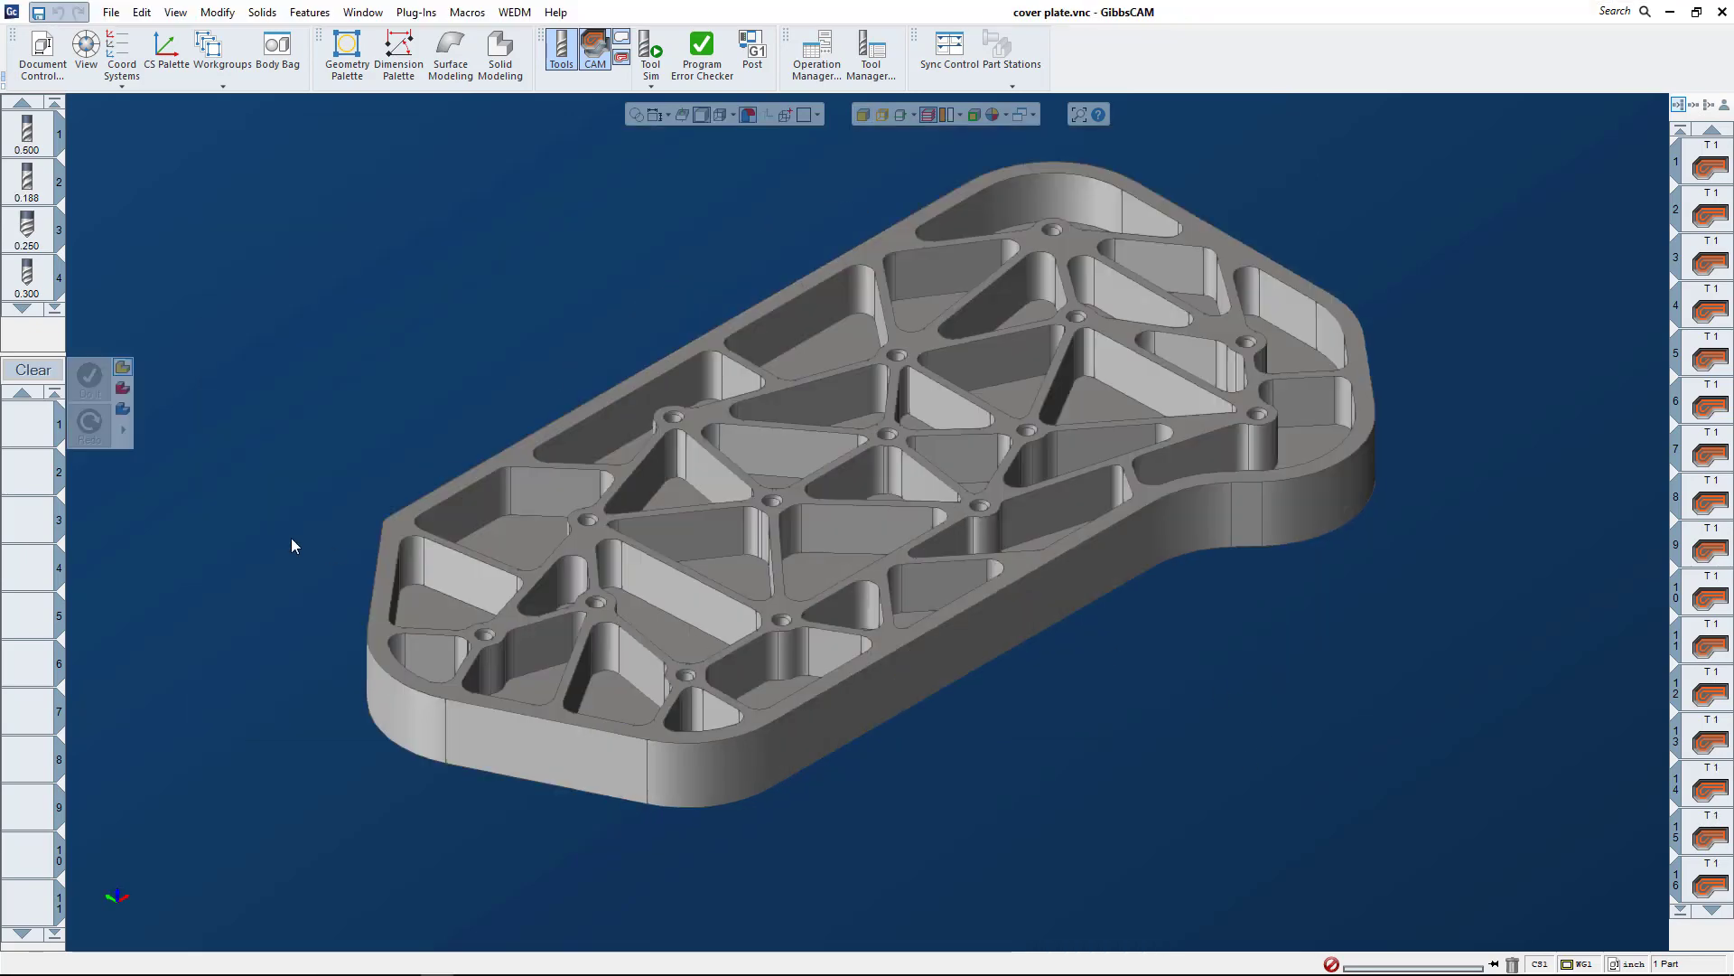
Step: In the background appearance preferences, set Draw Axis to Top Right and close the settings windows
mouse_move(122, 903)
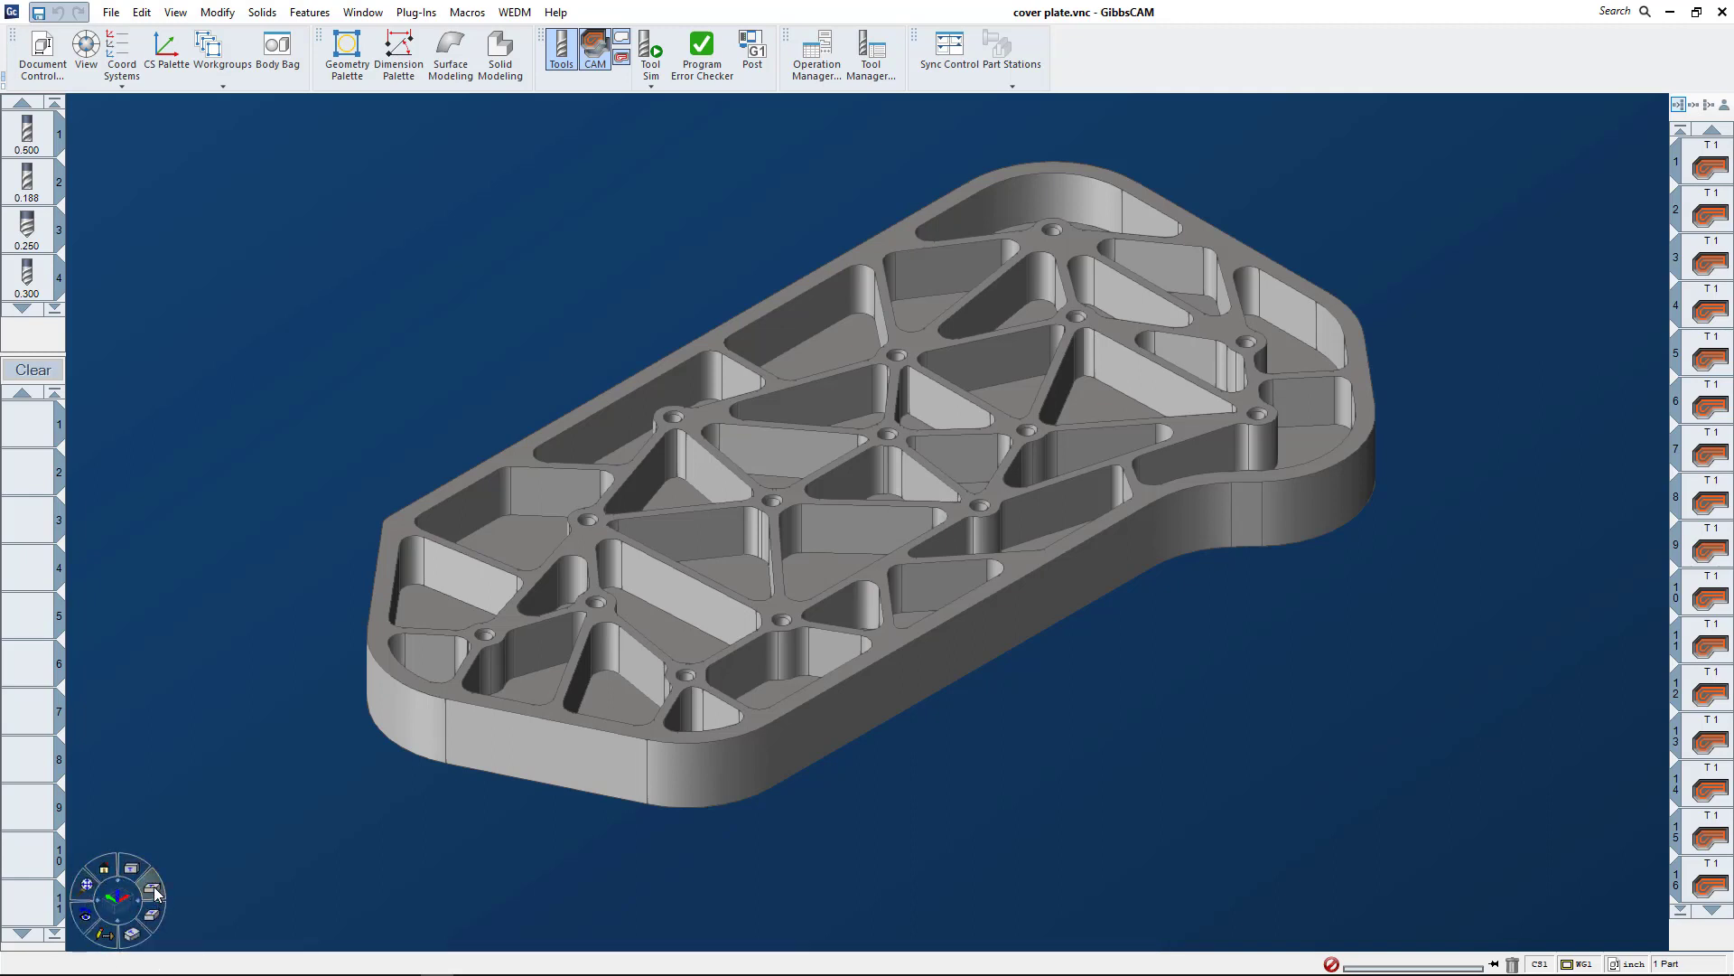
click(111, 12)
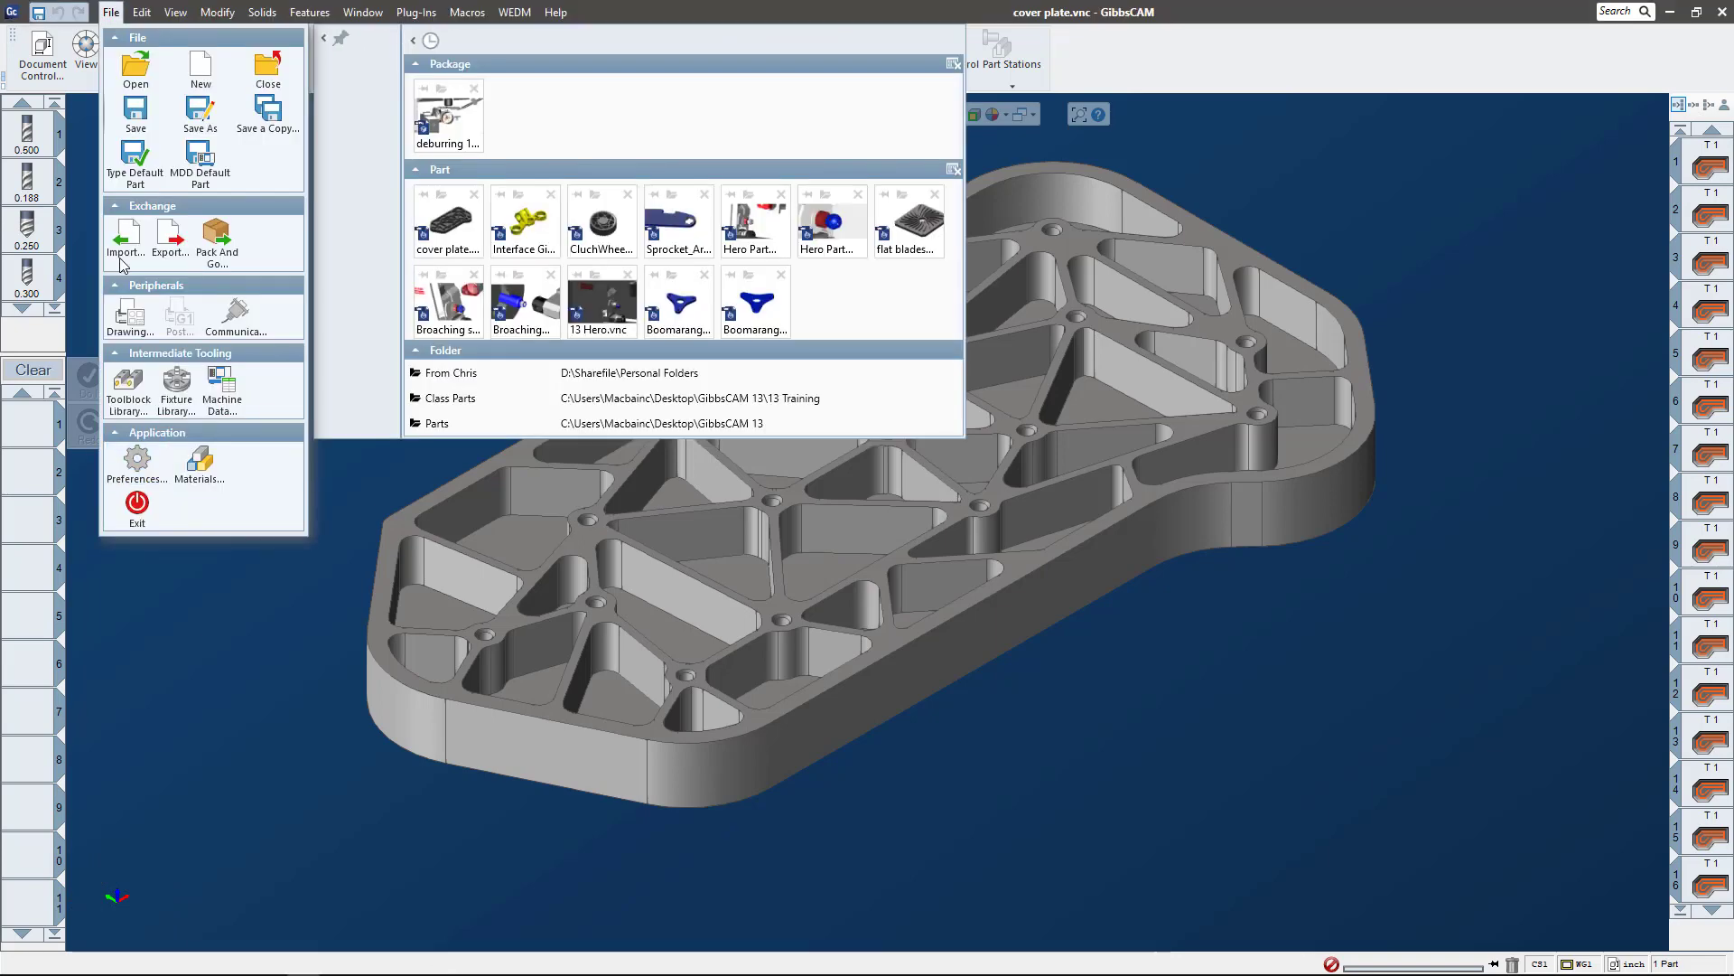
key(Escape)
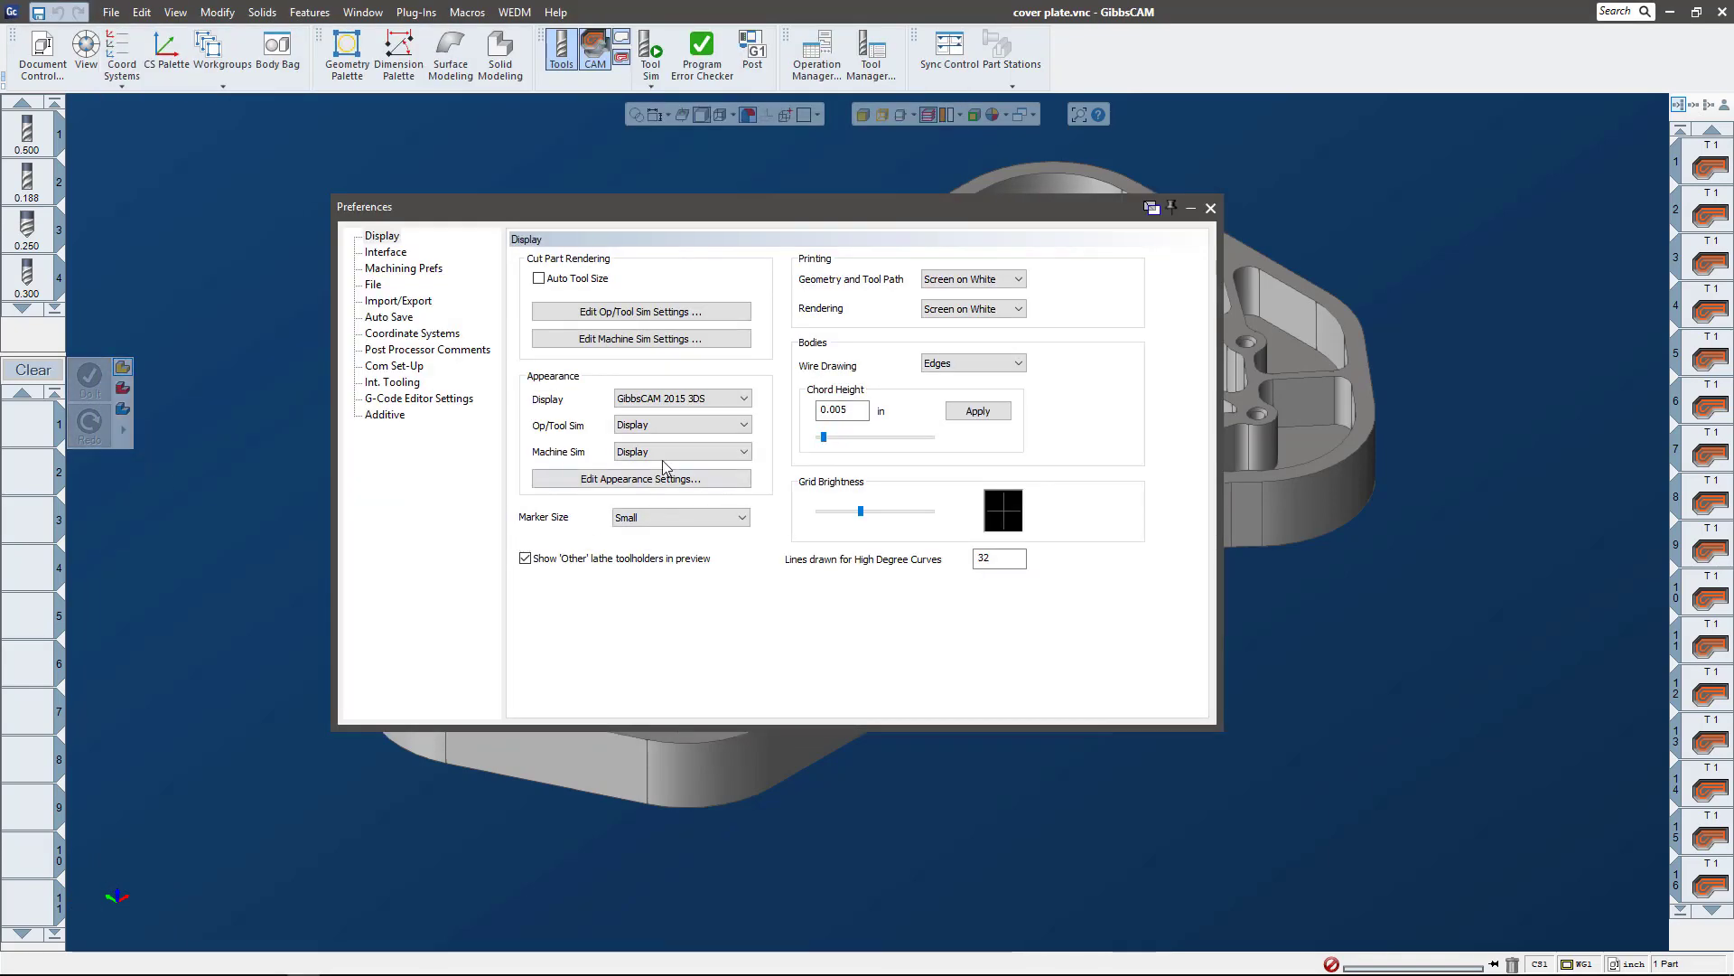
click(636, 477)
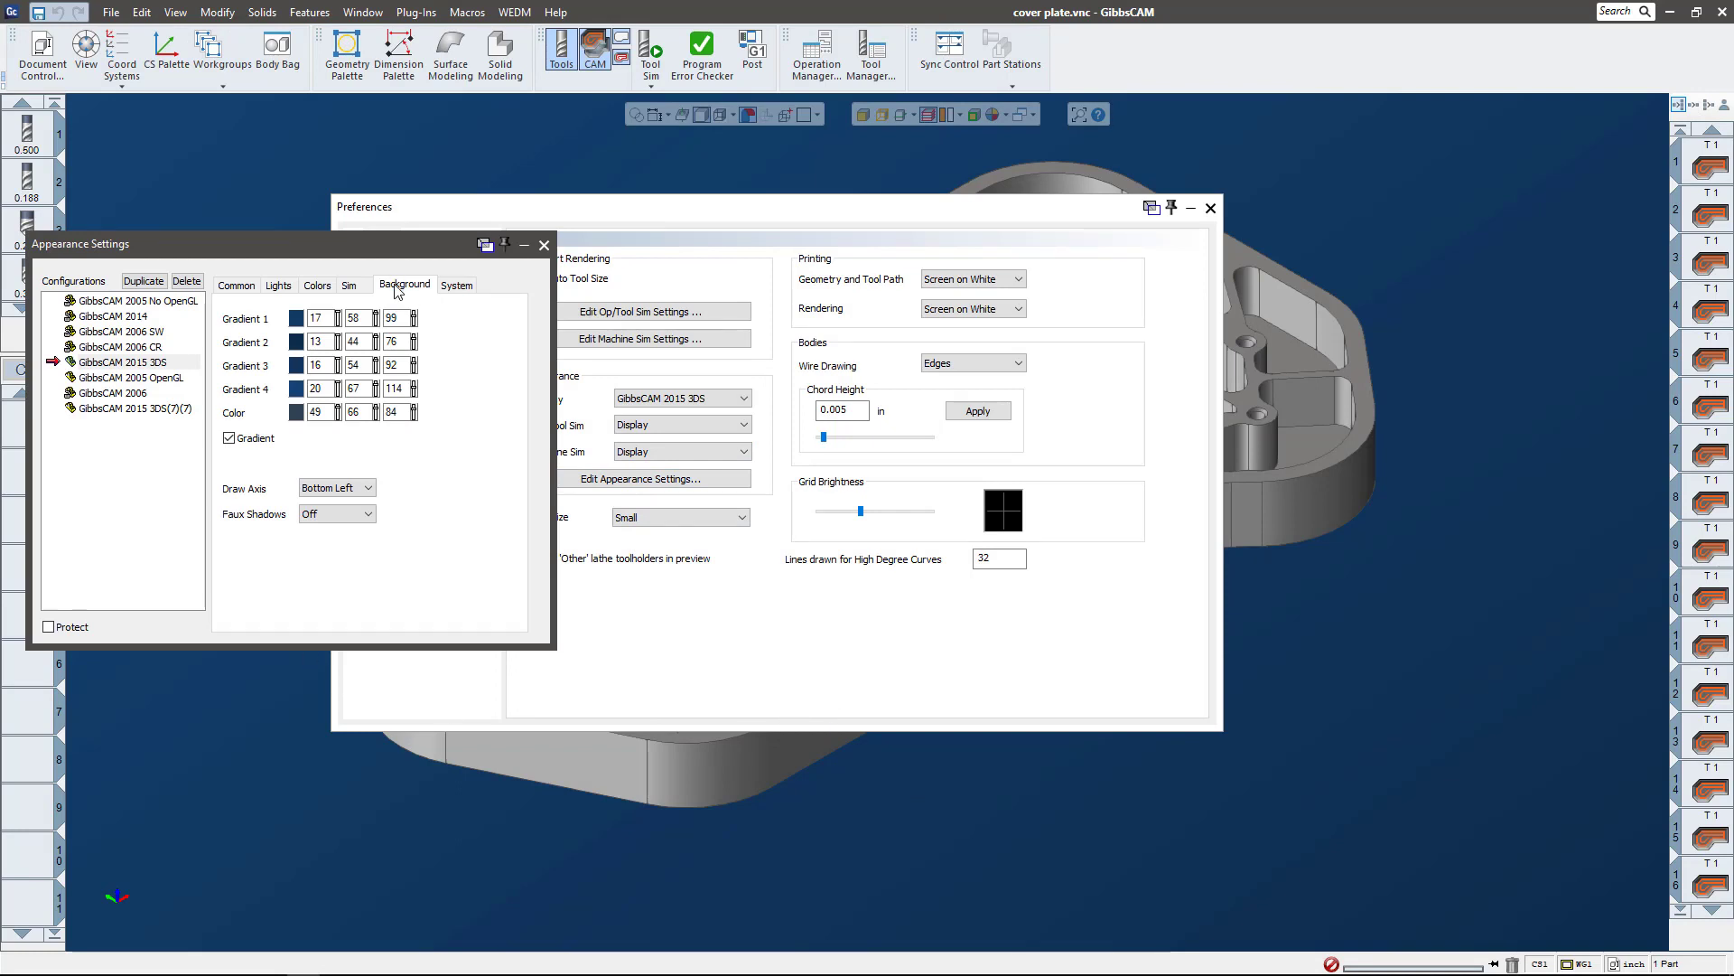
click(330, 489)
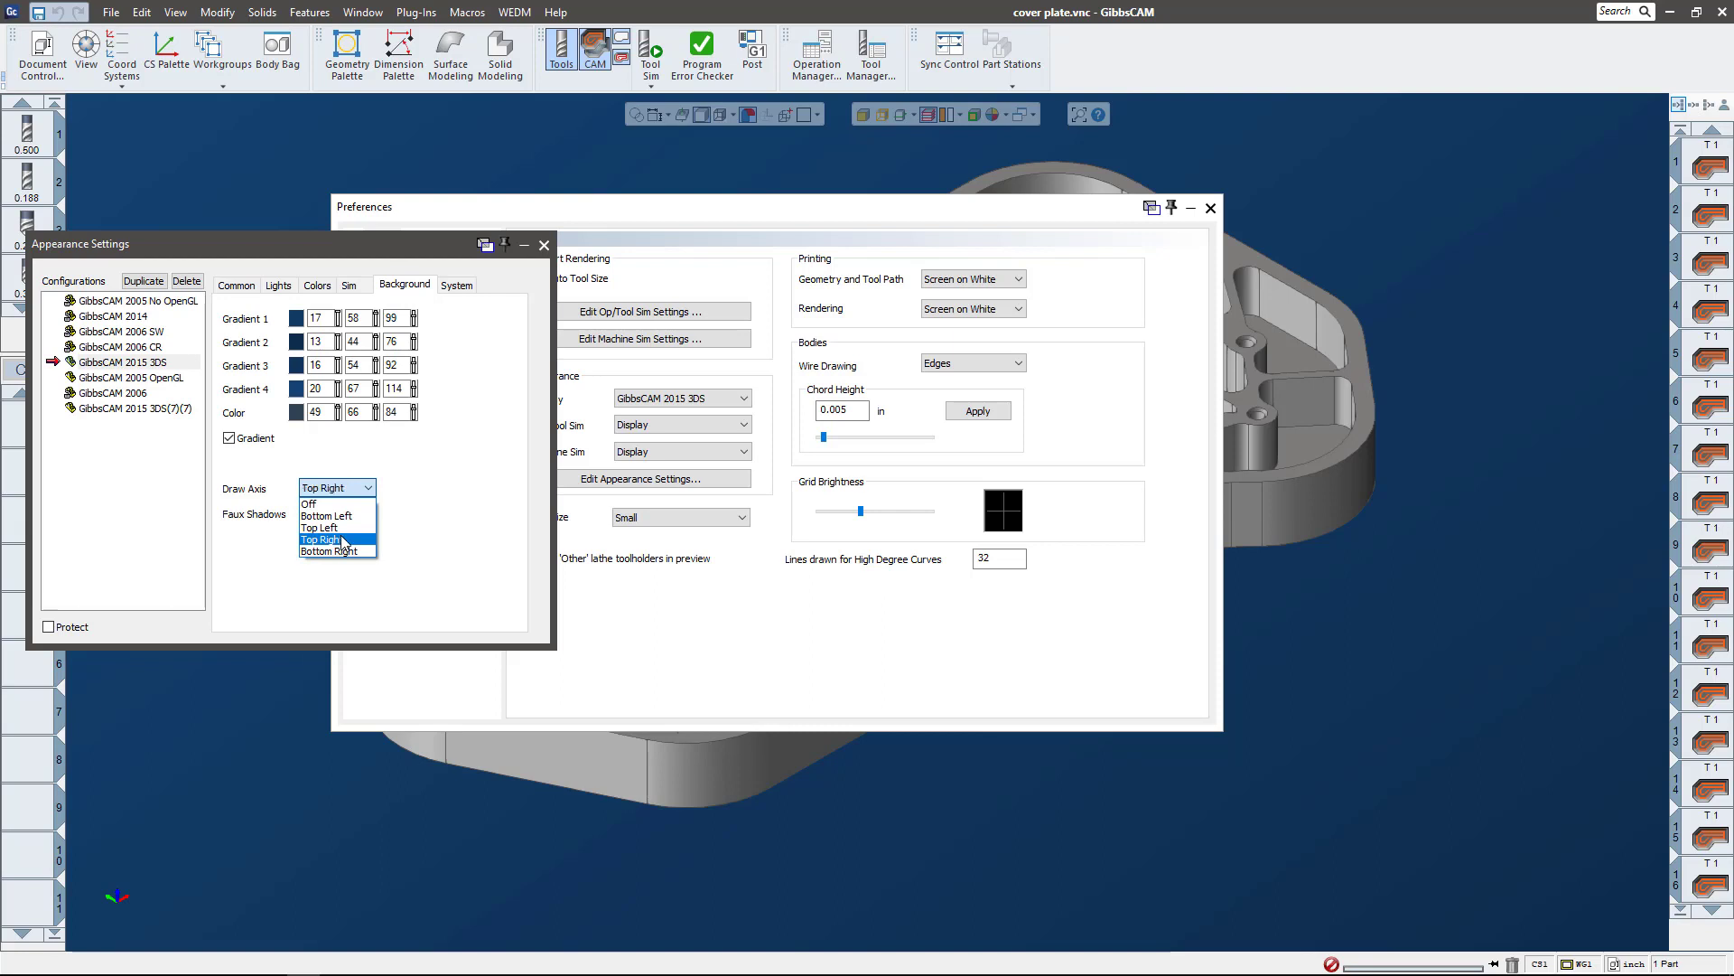
click(325, 539)
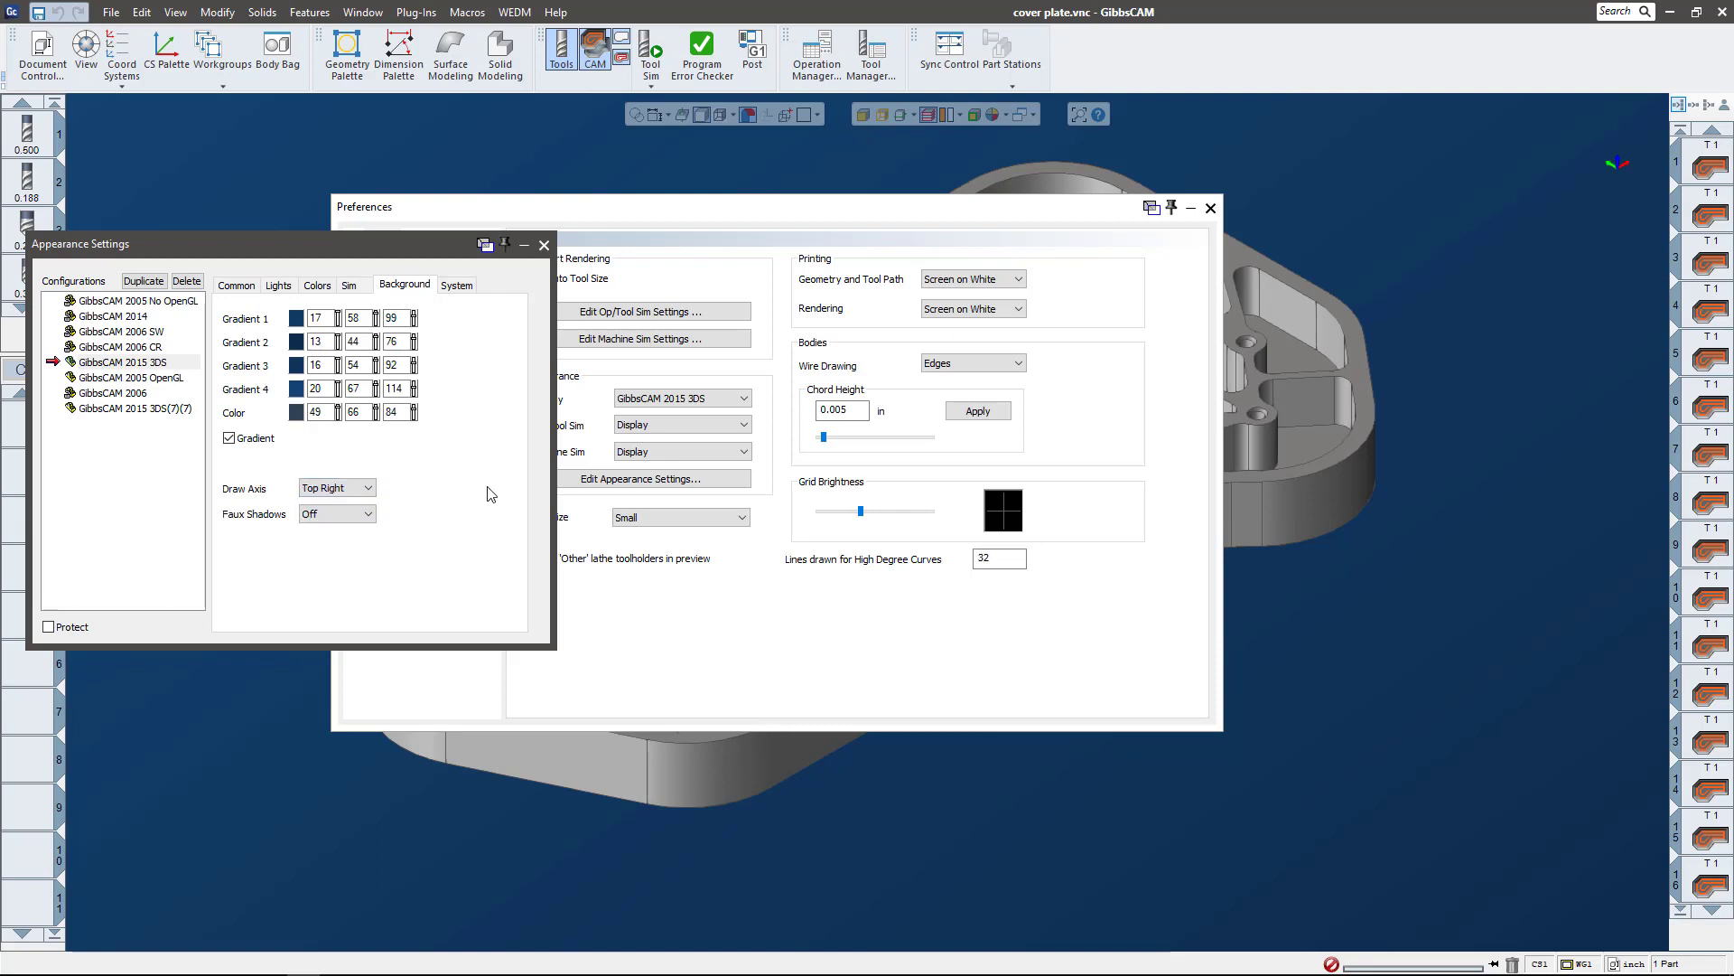
click(544, 246)
mouse_move(1617, 158)
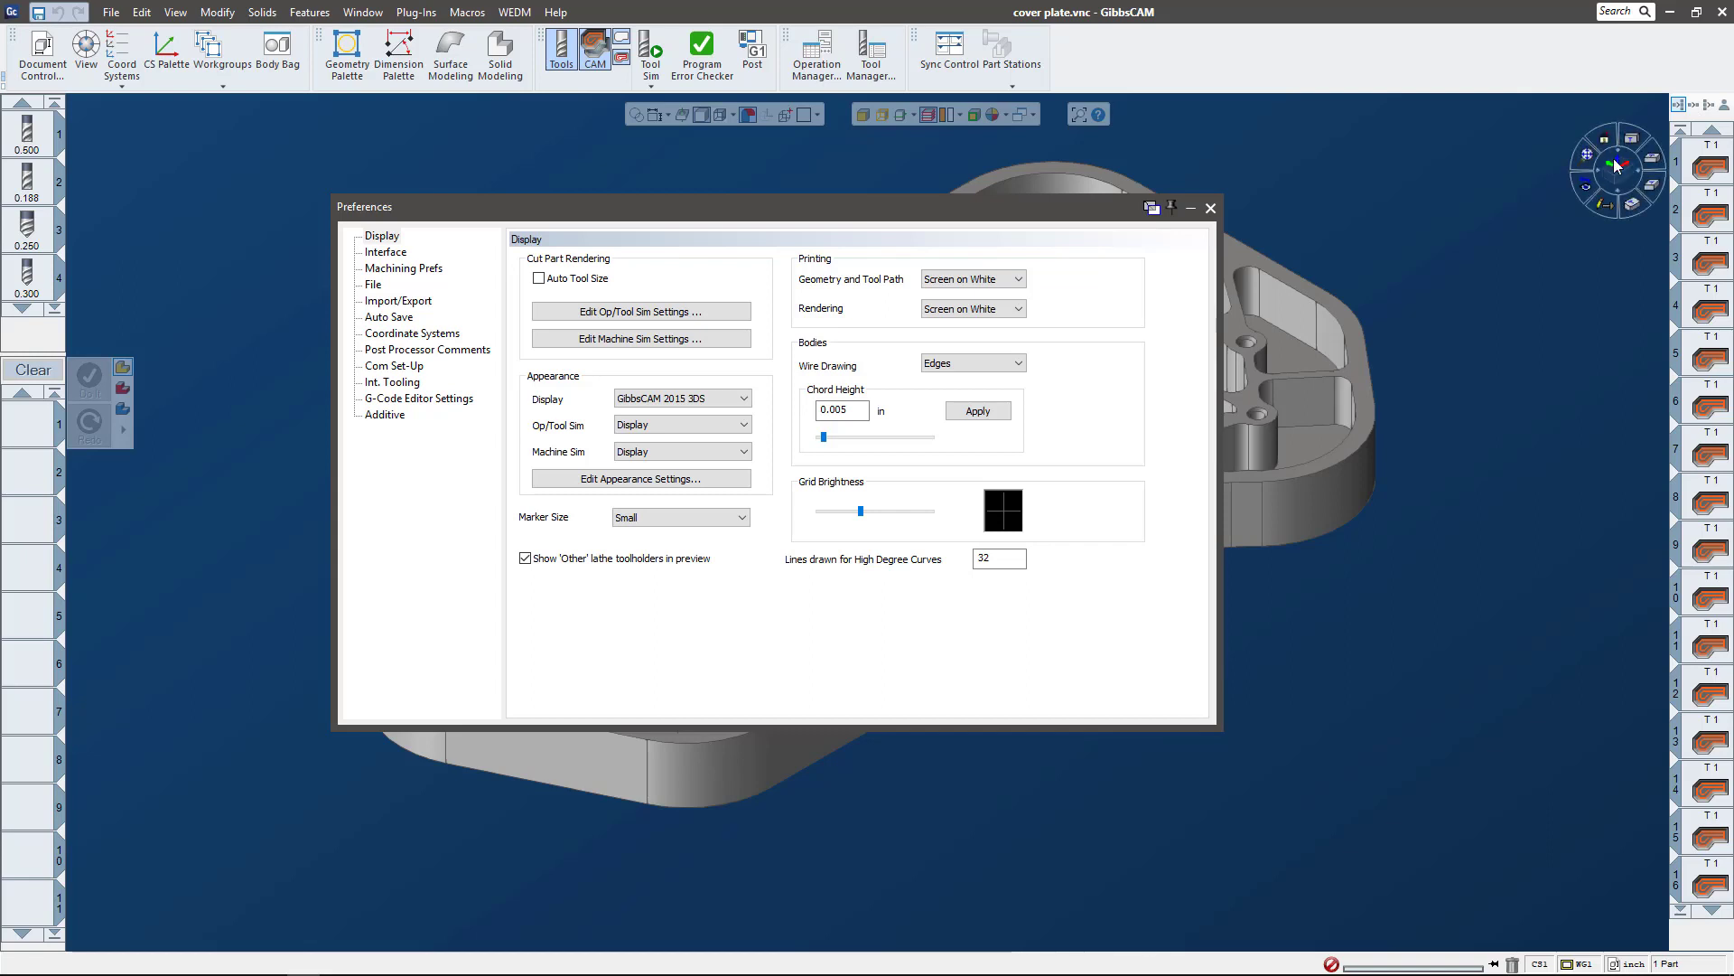
click(1211, 208)
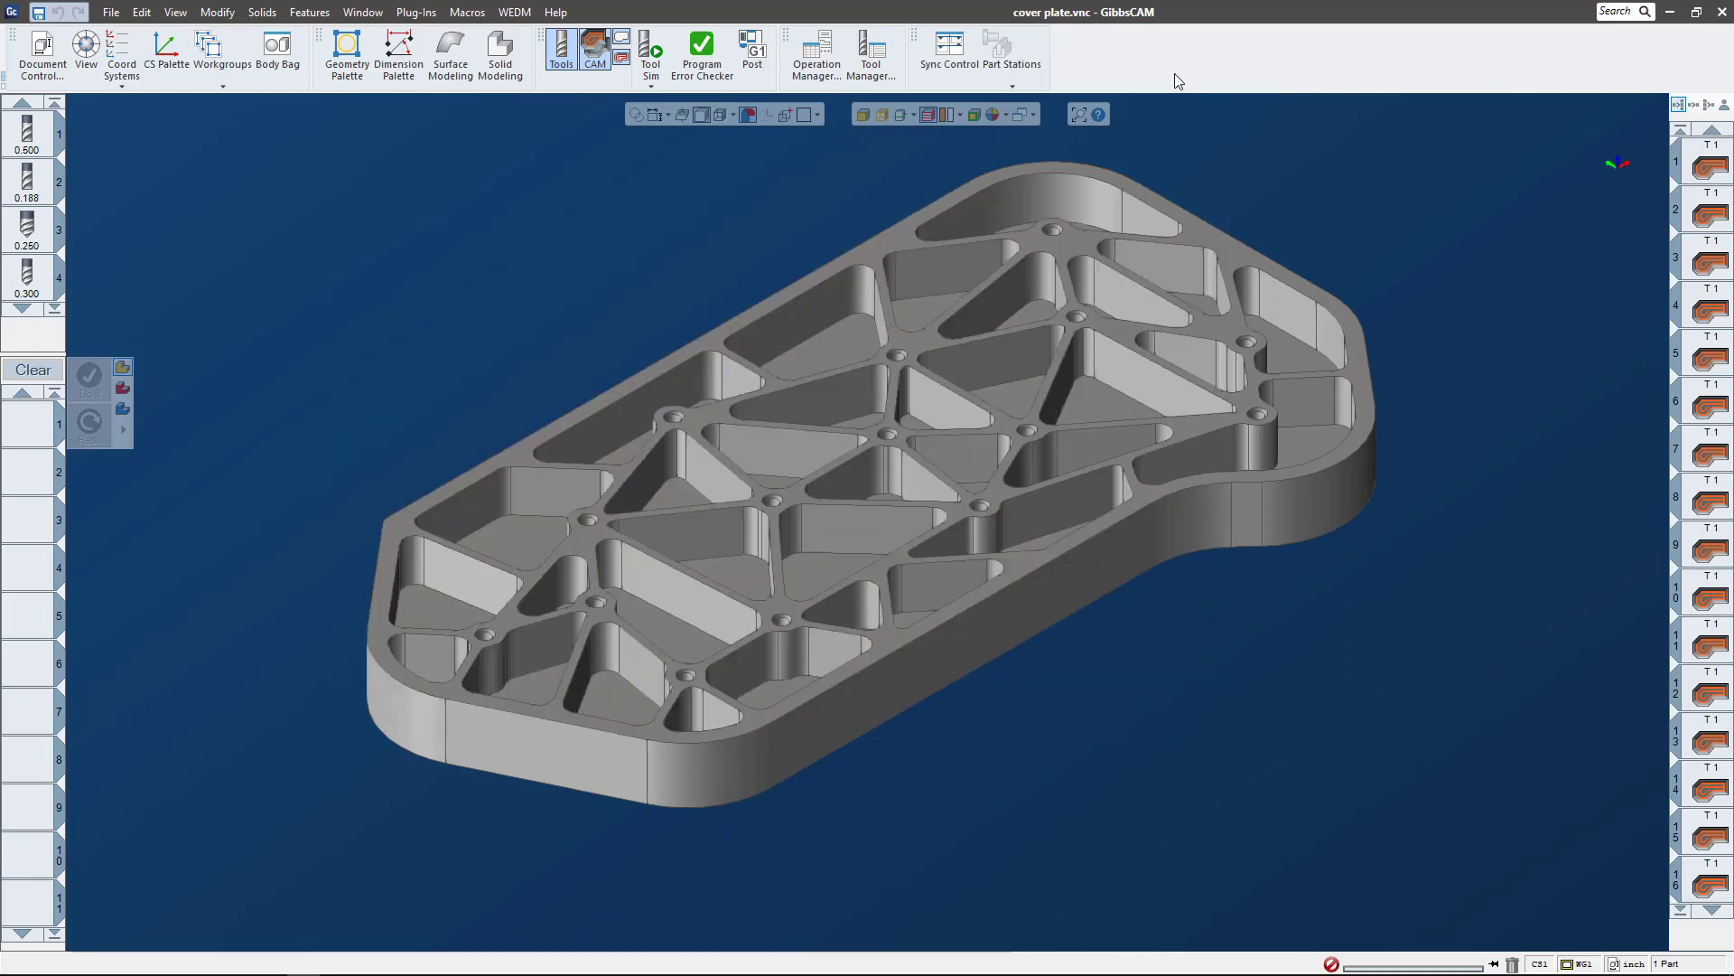
Step: Open the keyboard shortcut list from the toolbar and menu customization and review the listed commands
right_click(1177, 77)
click(1211, 87)
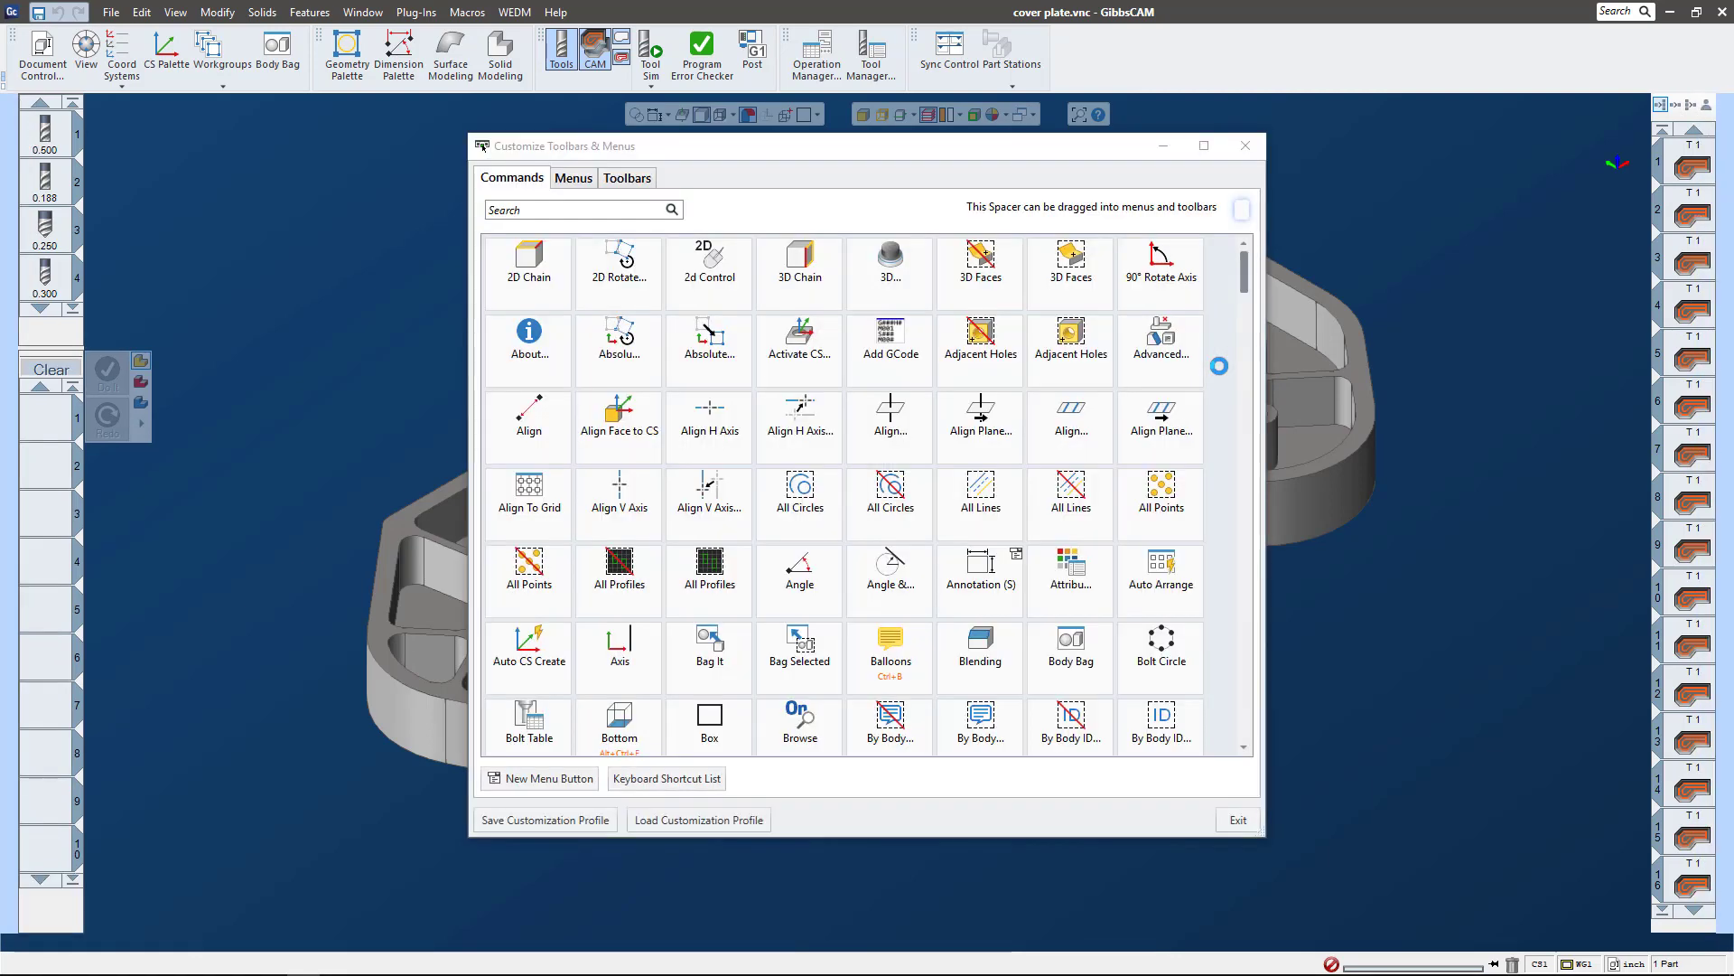
click(669, 778)
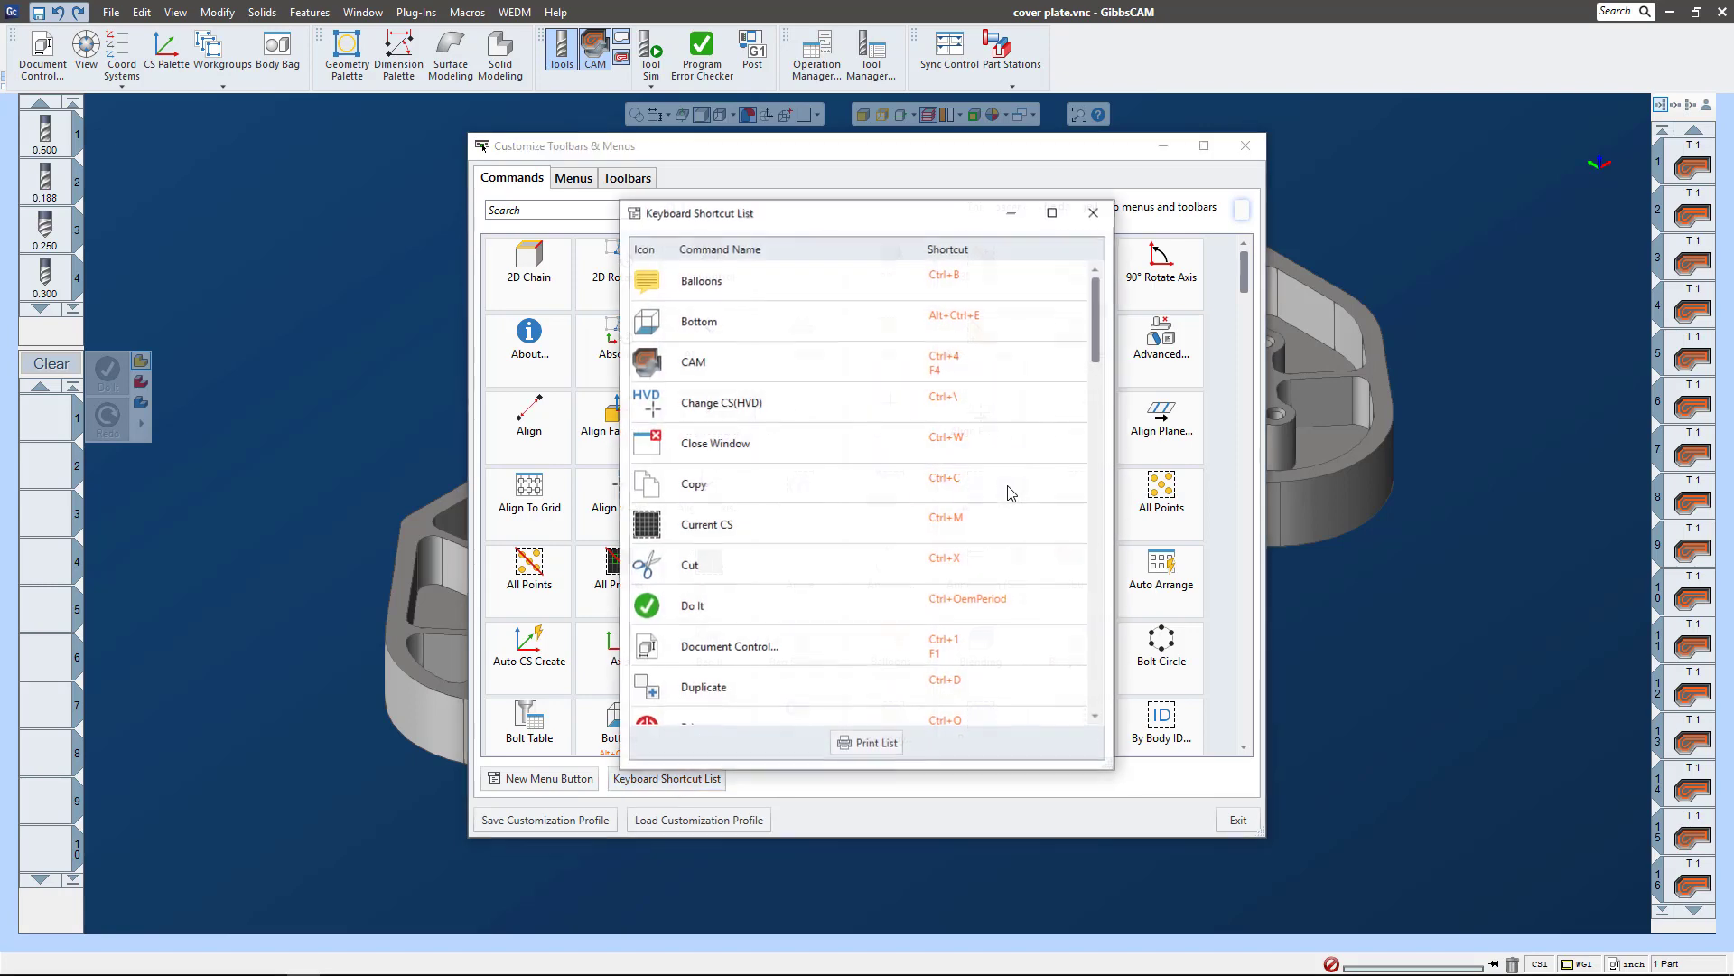
scroll(903, 506, down, 4)
scroll(873, 527, down, 8)
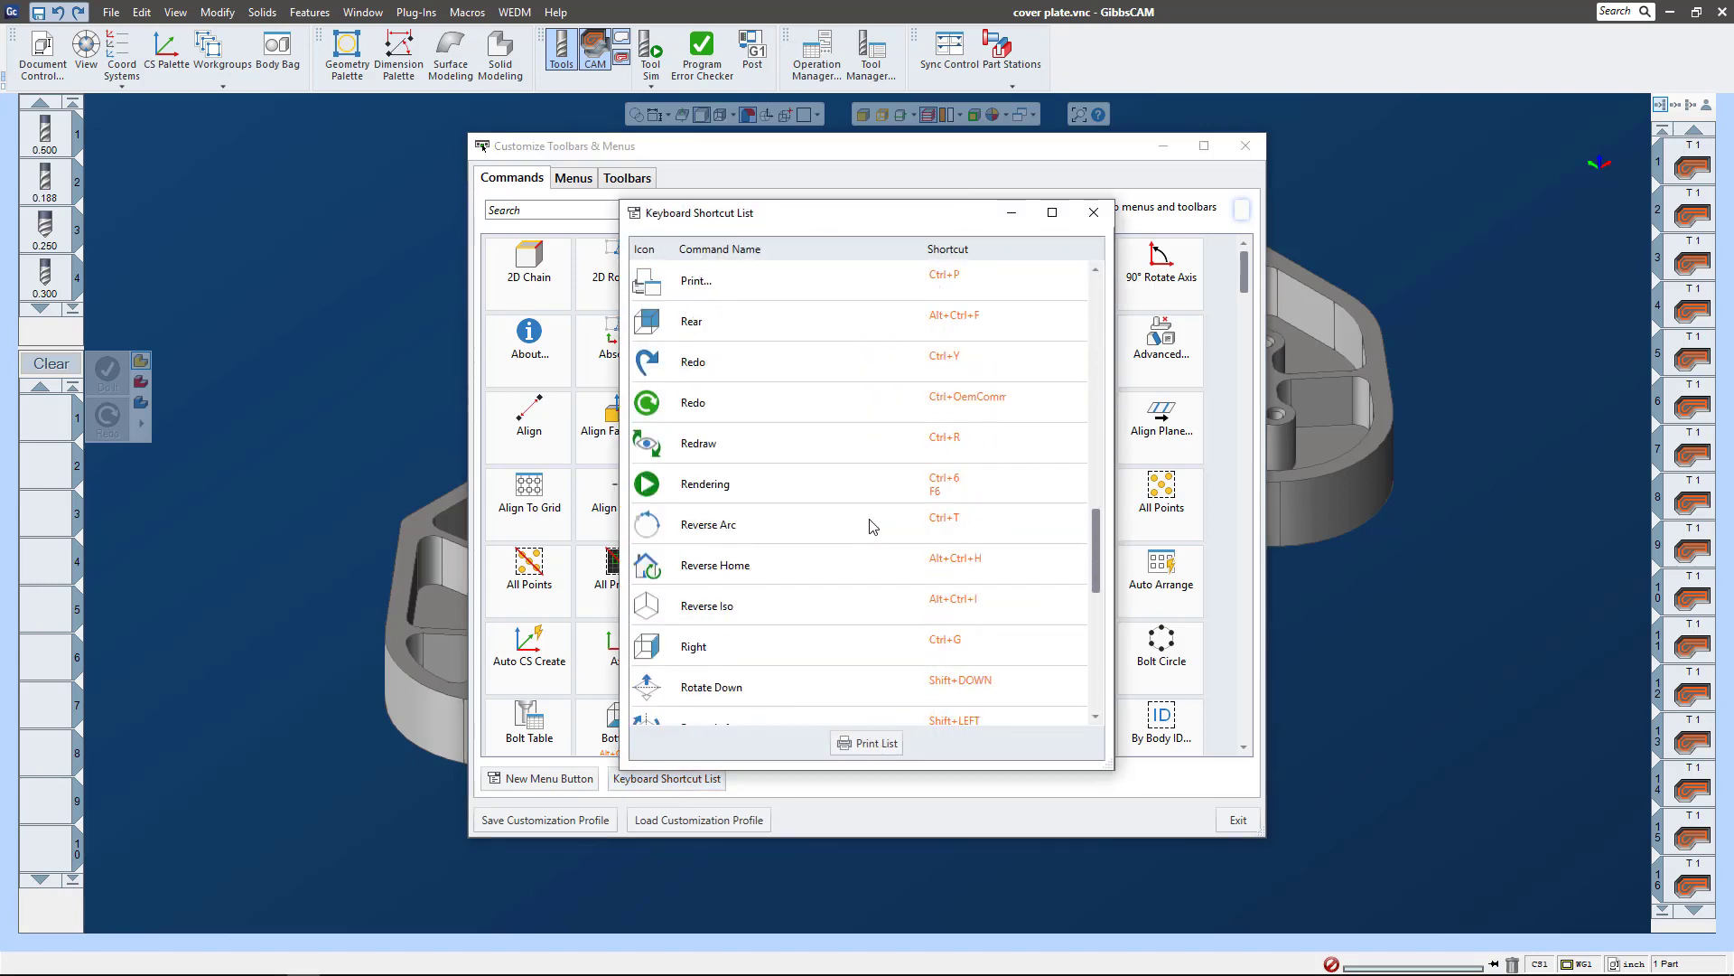
scroll(867, 527, up, 2)
scroll(867, 527, up, 10)
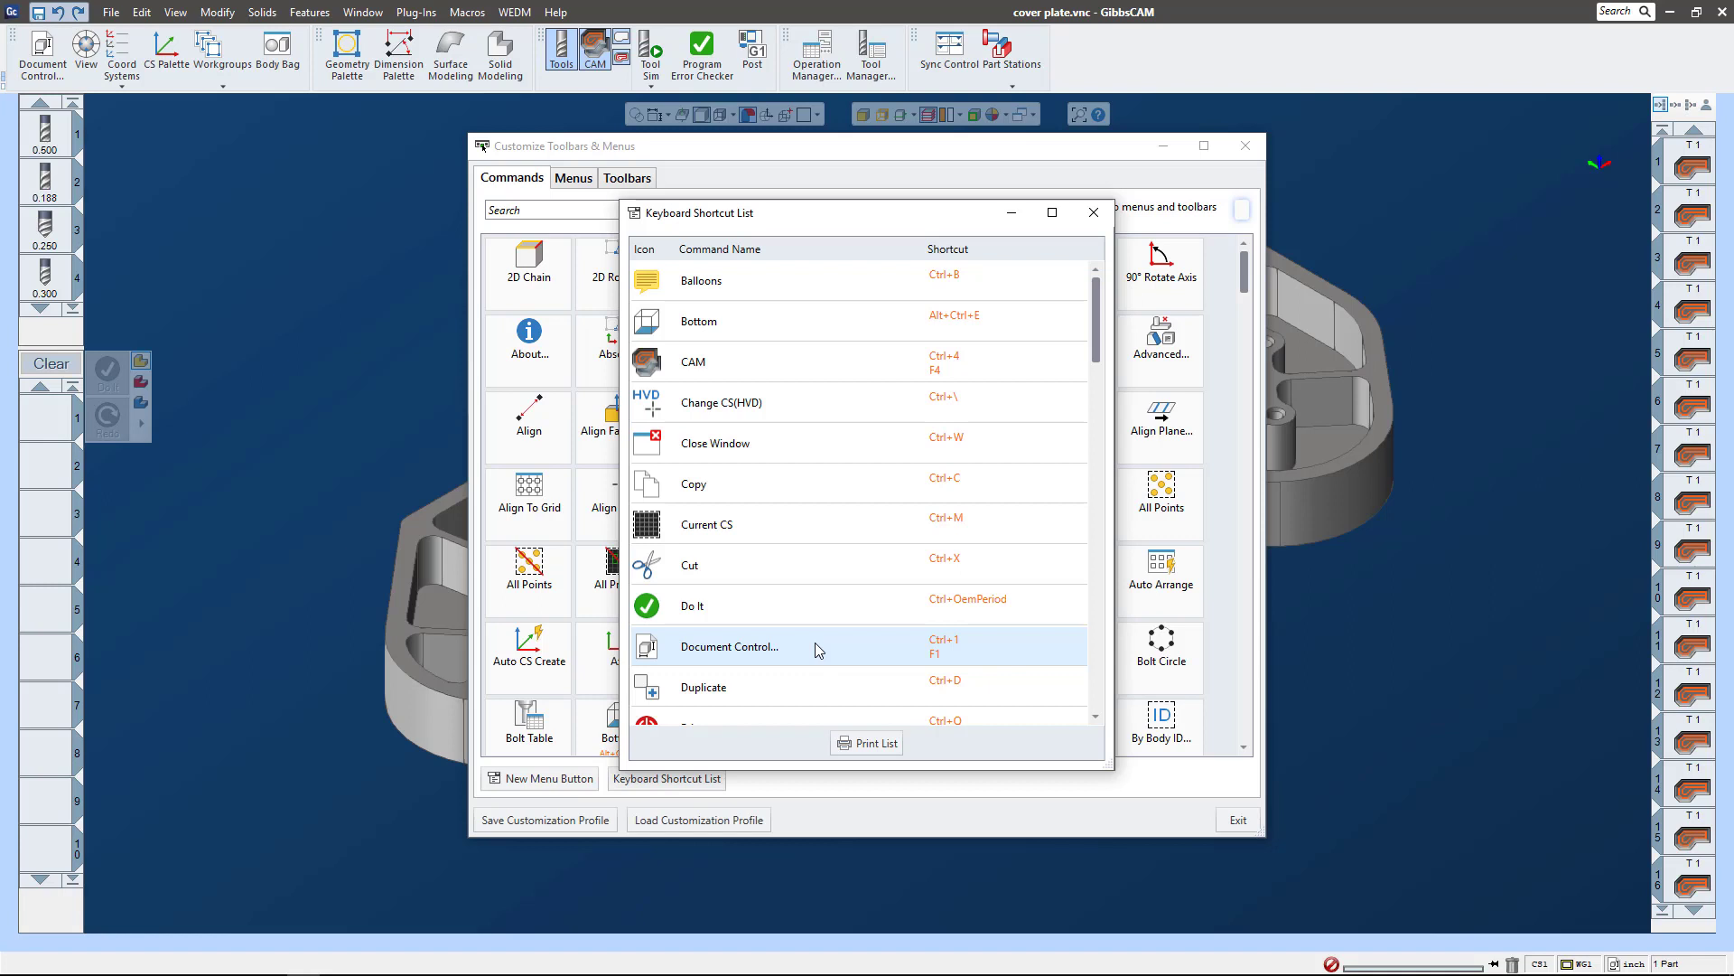
Step: View the print options for the shortcut list, cancel them, and close the customization windows
click(873, 746)
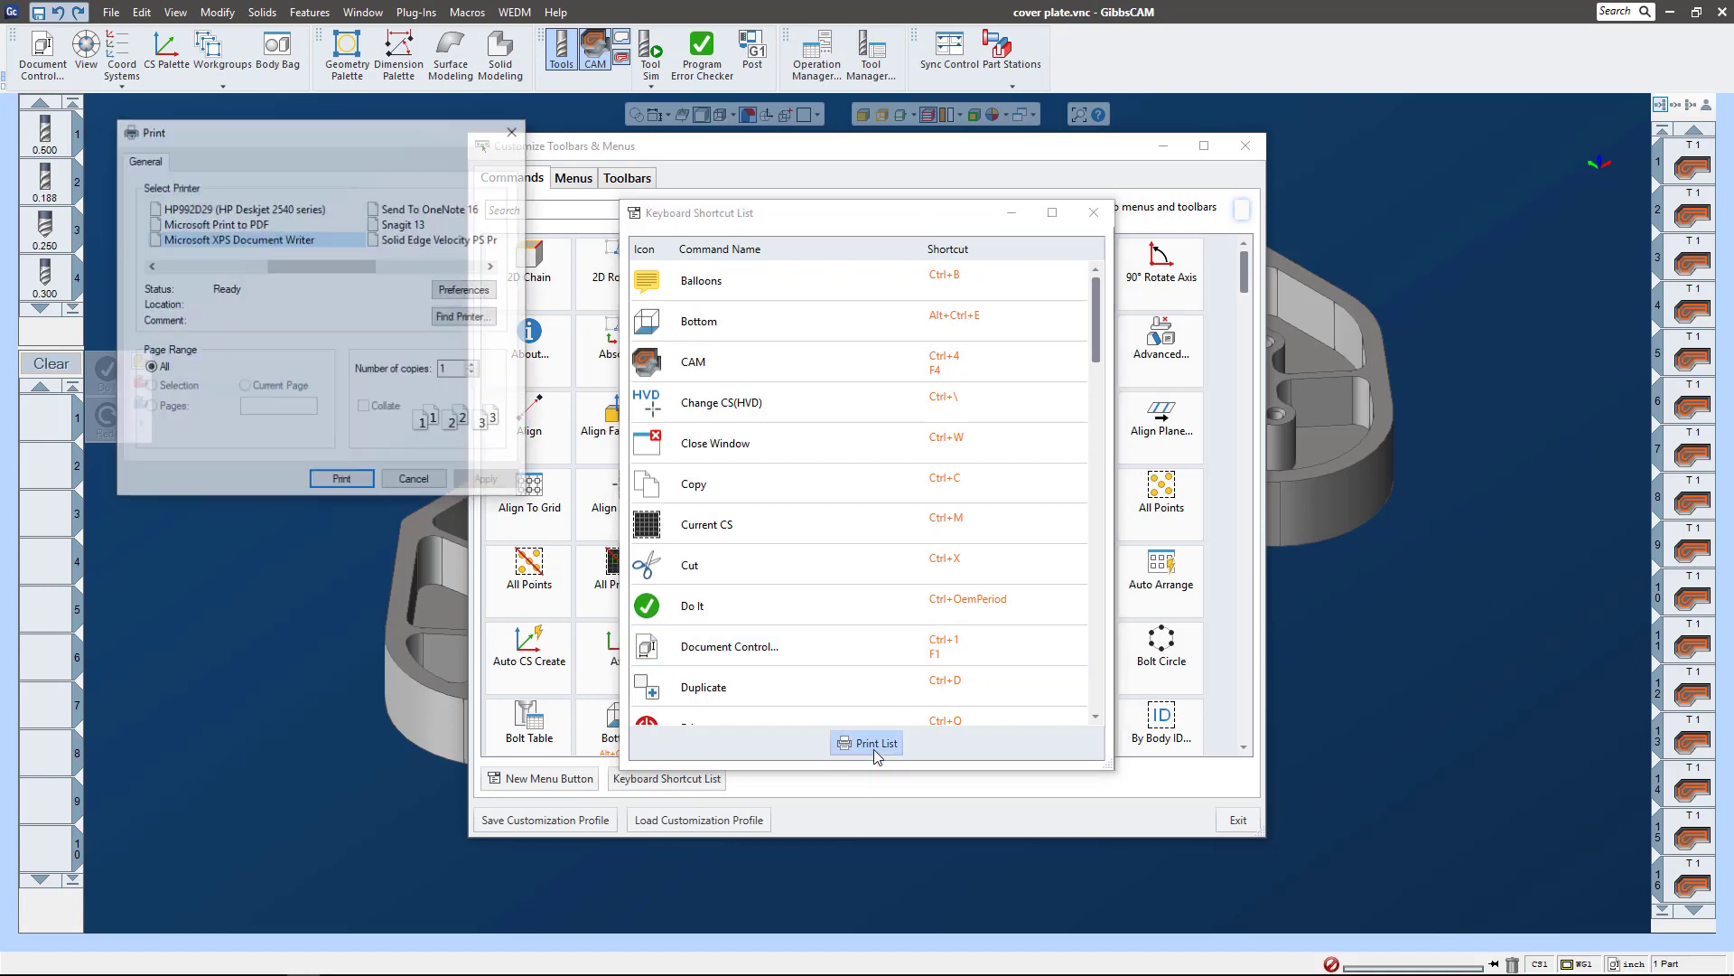
click(515, 133)
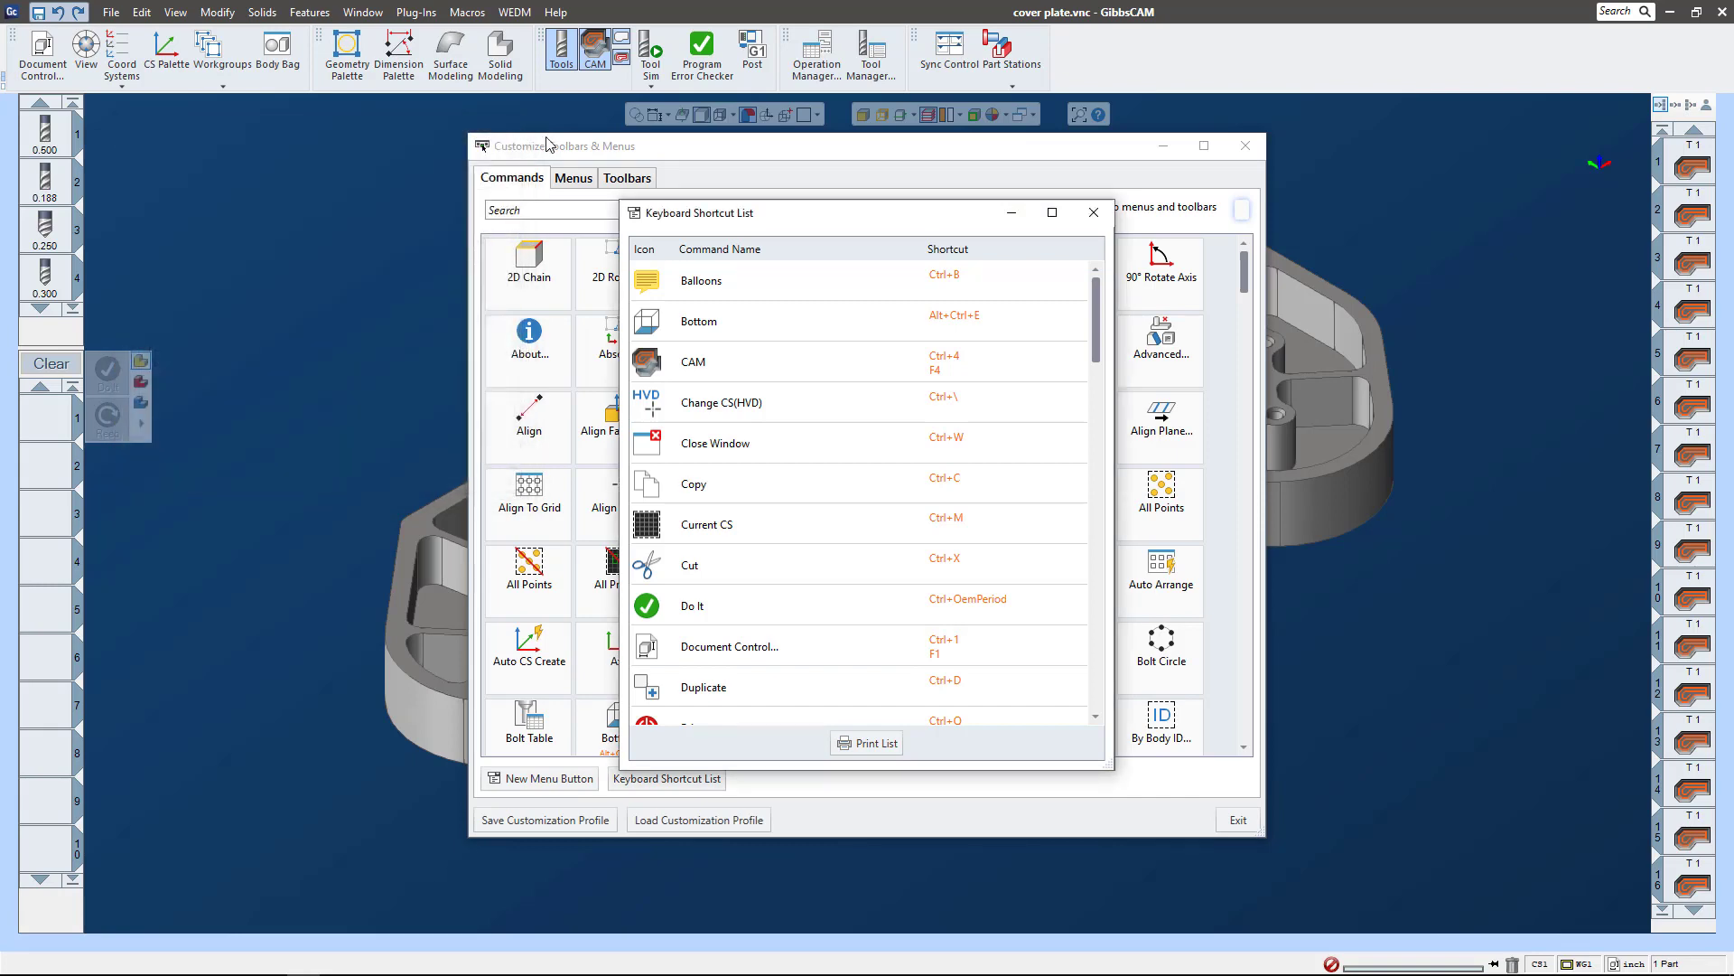
click(1095, 215)
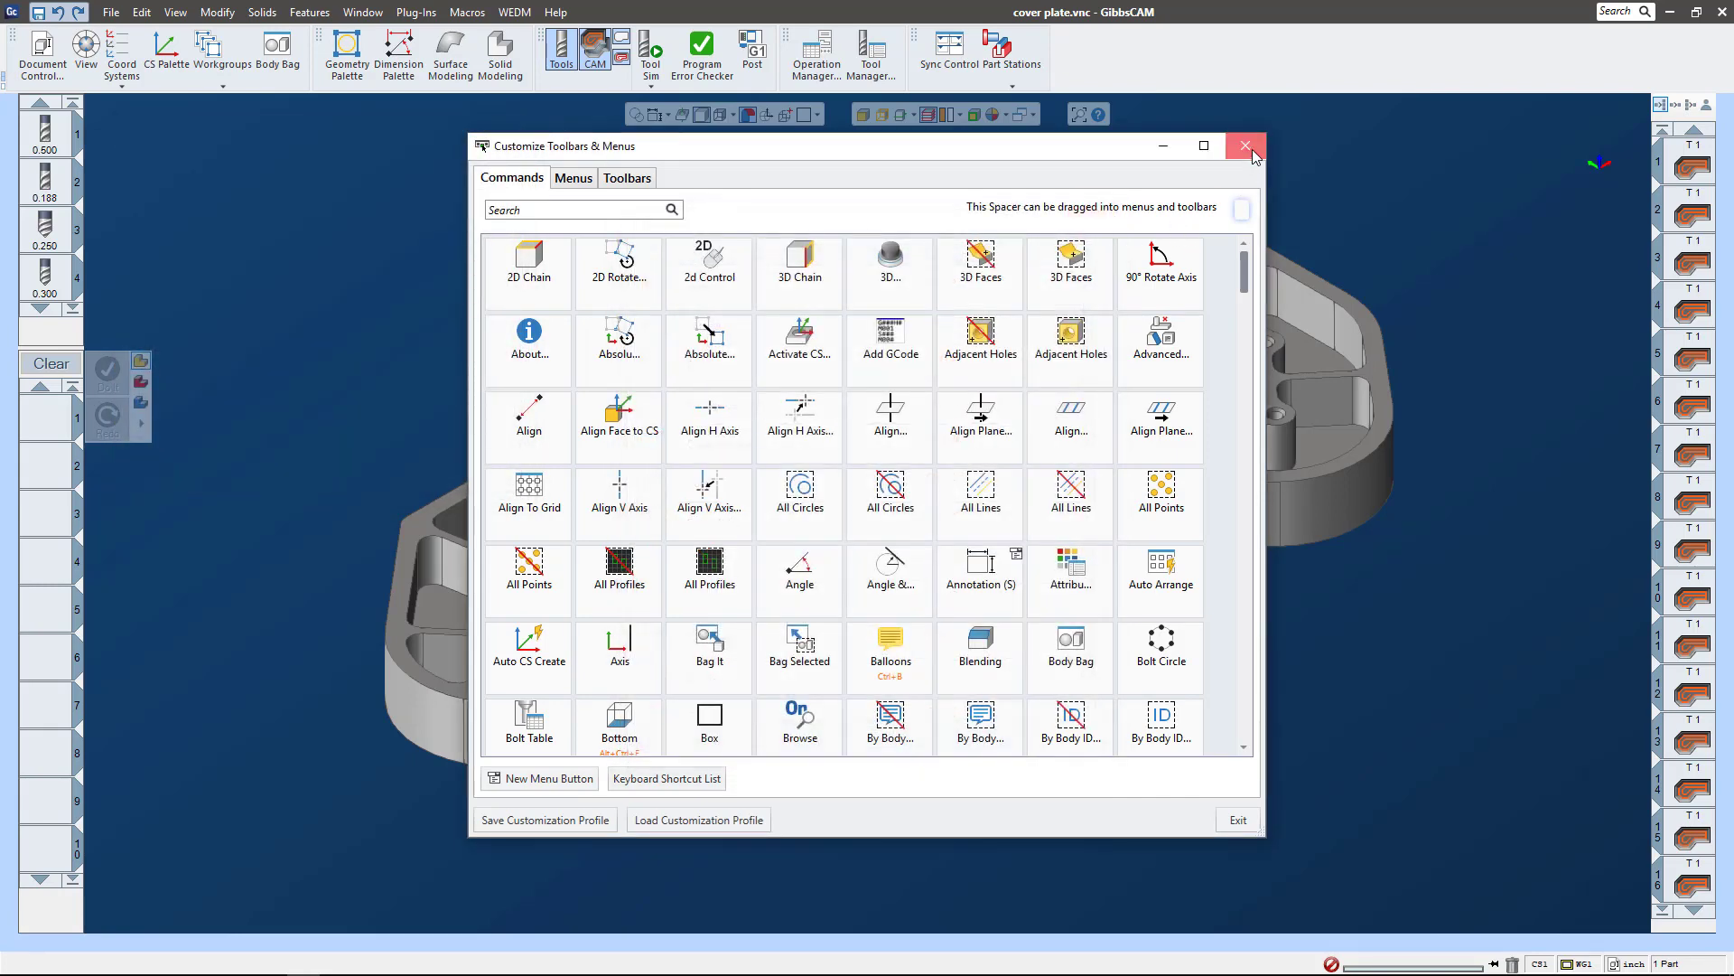
click(1246, 145)
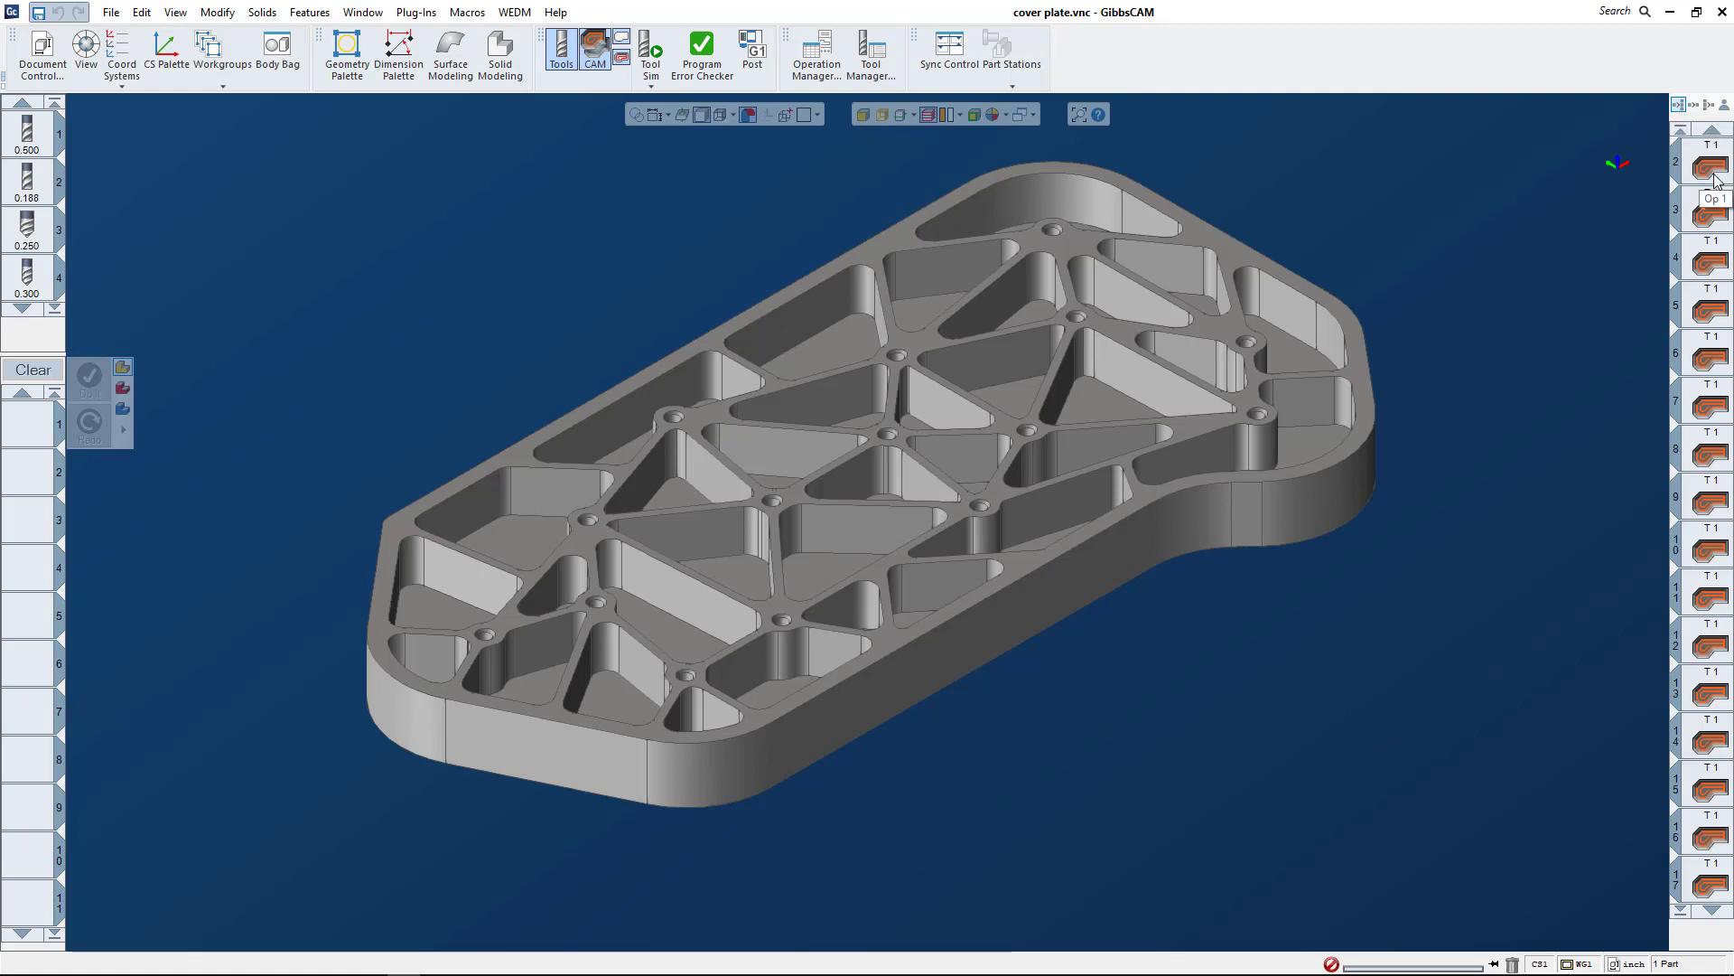
Step: Look through the operation list, stack the operations separately for each tool, and select the tool 3 operation
scroll(1712, 185, down, 4)
scroll(1710, 181, up, 4)
click(1692, 107)
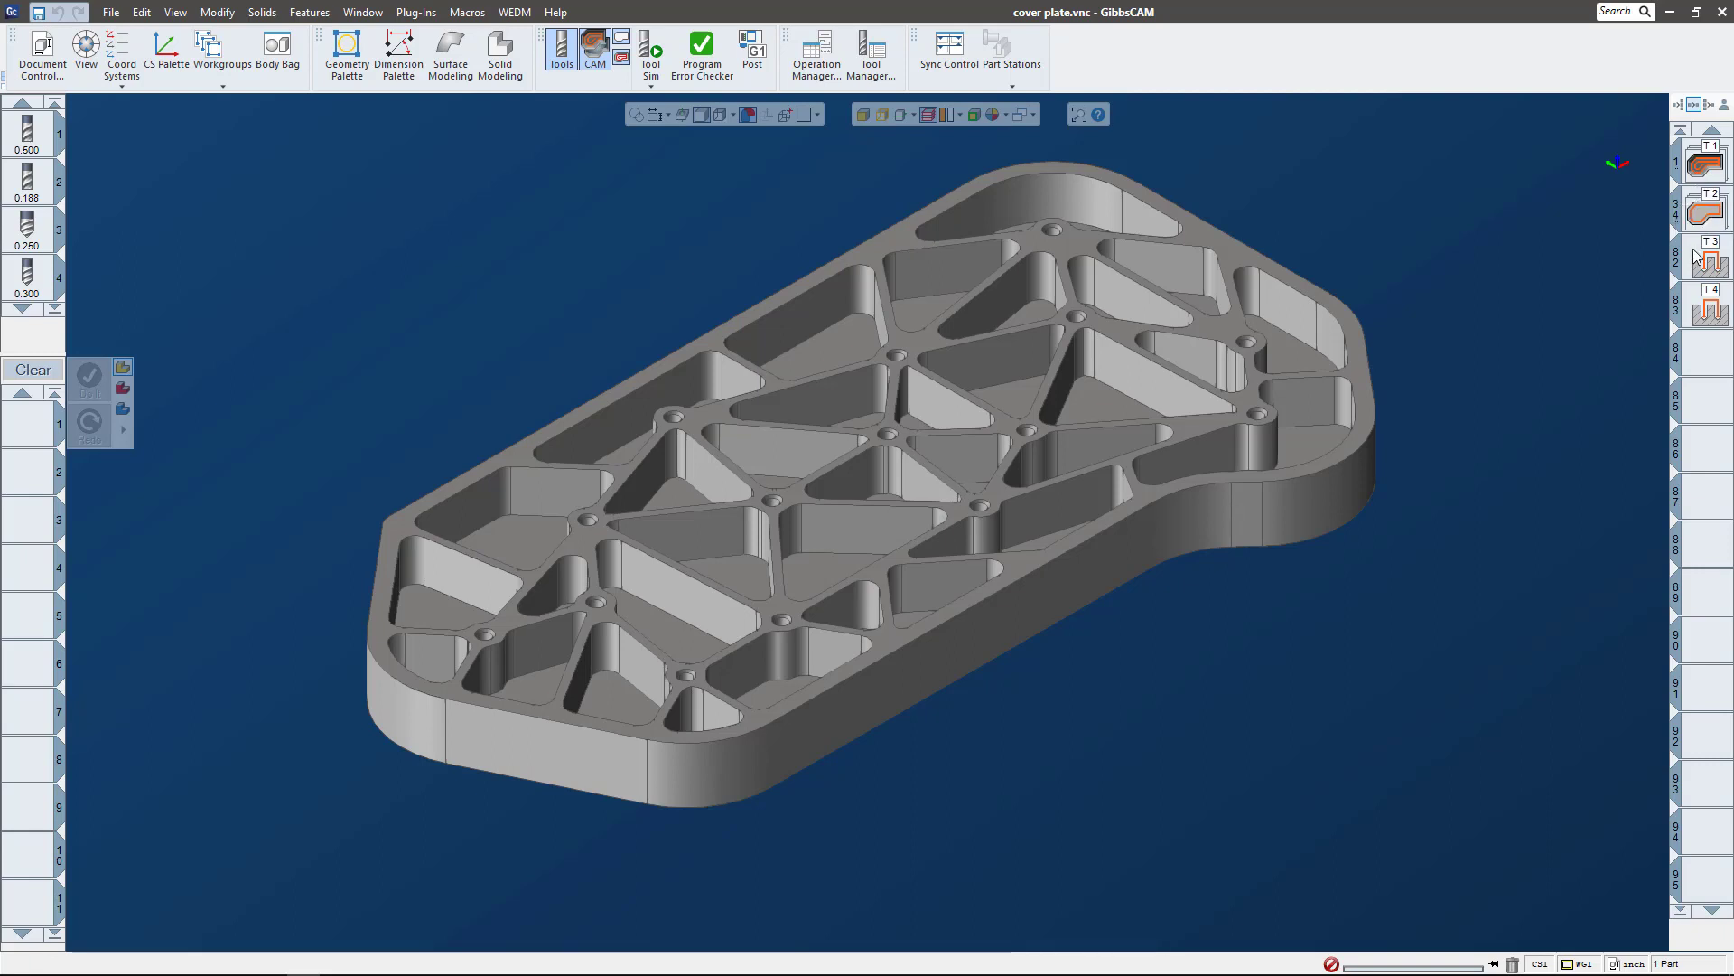
click(1698, 308)
click(1700, 269)
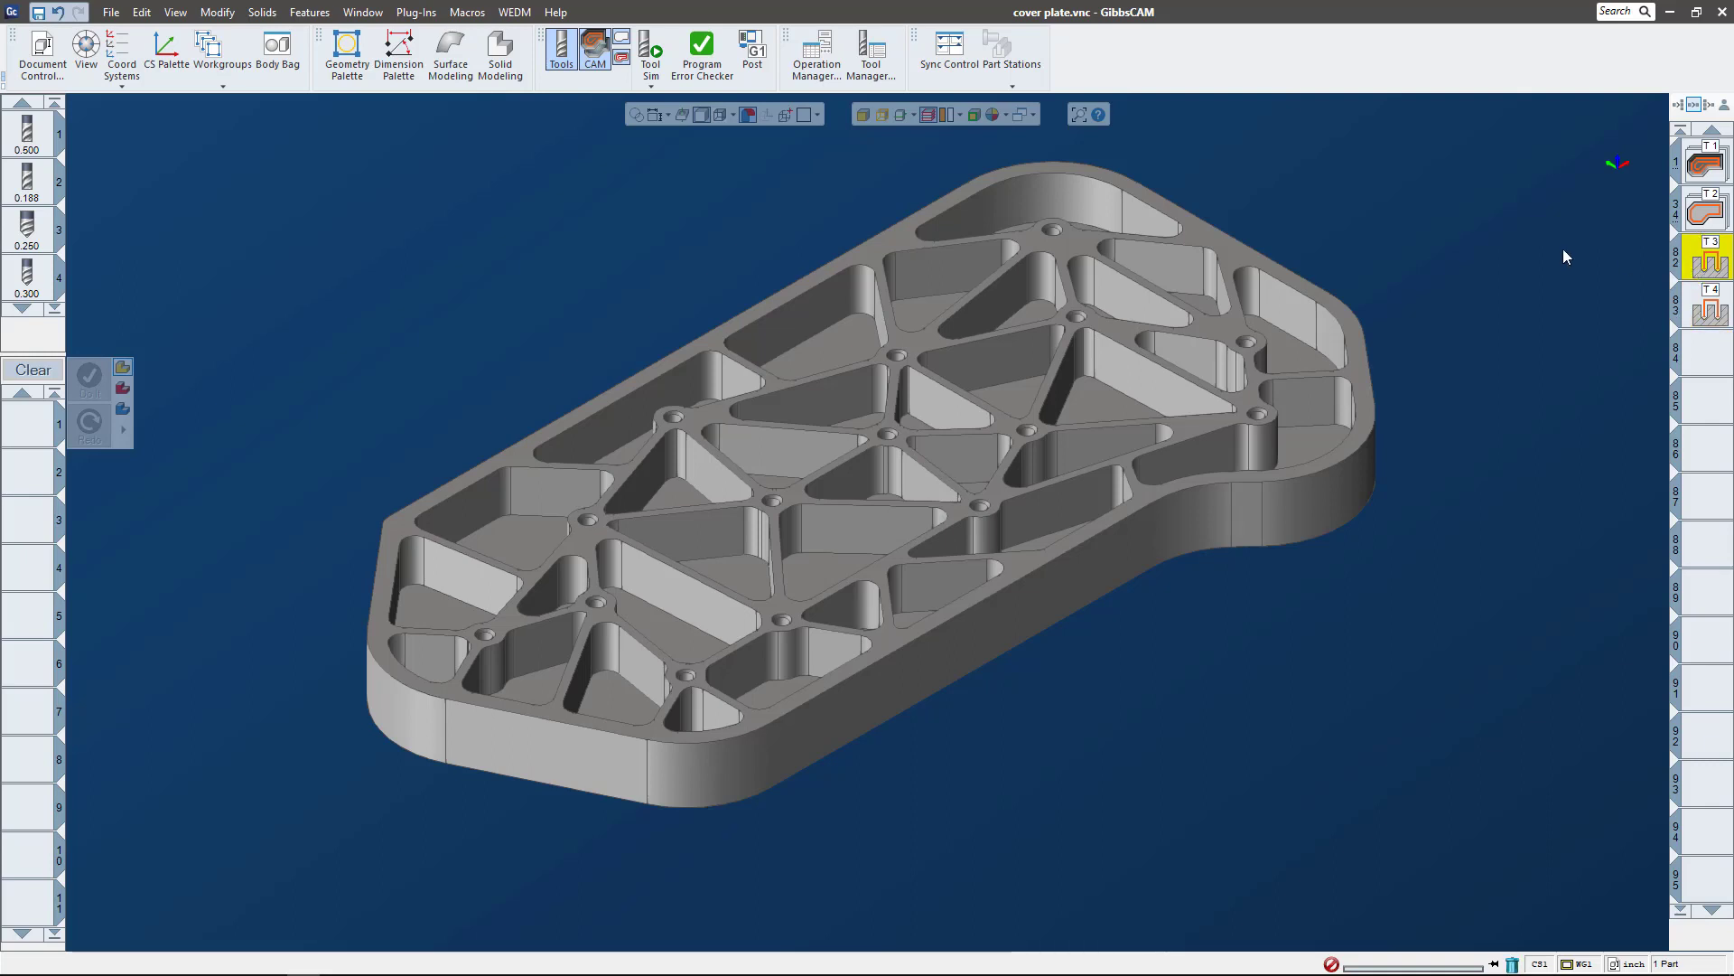
Step: Stack the operations as tools 1–2 and tools 3–4, and inspect the first stack's operations and its tool 2 process
click(1709, 105)
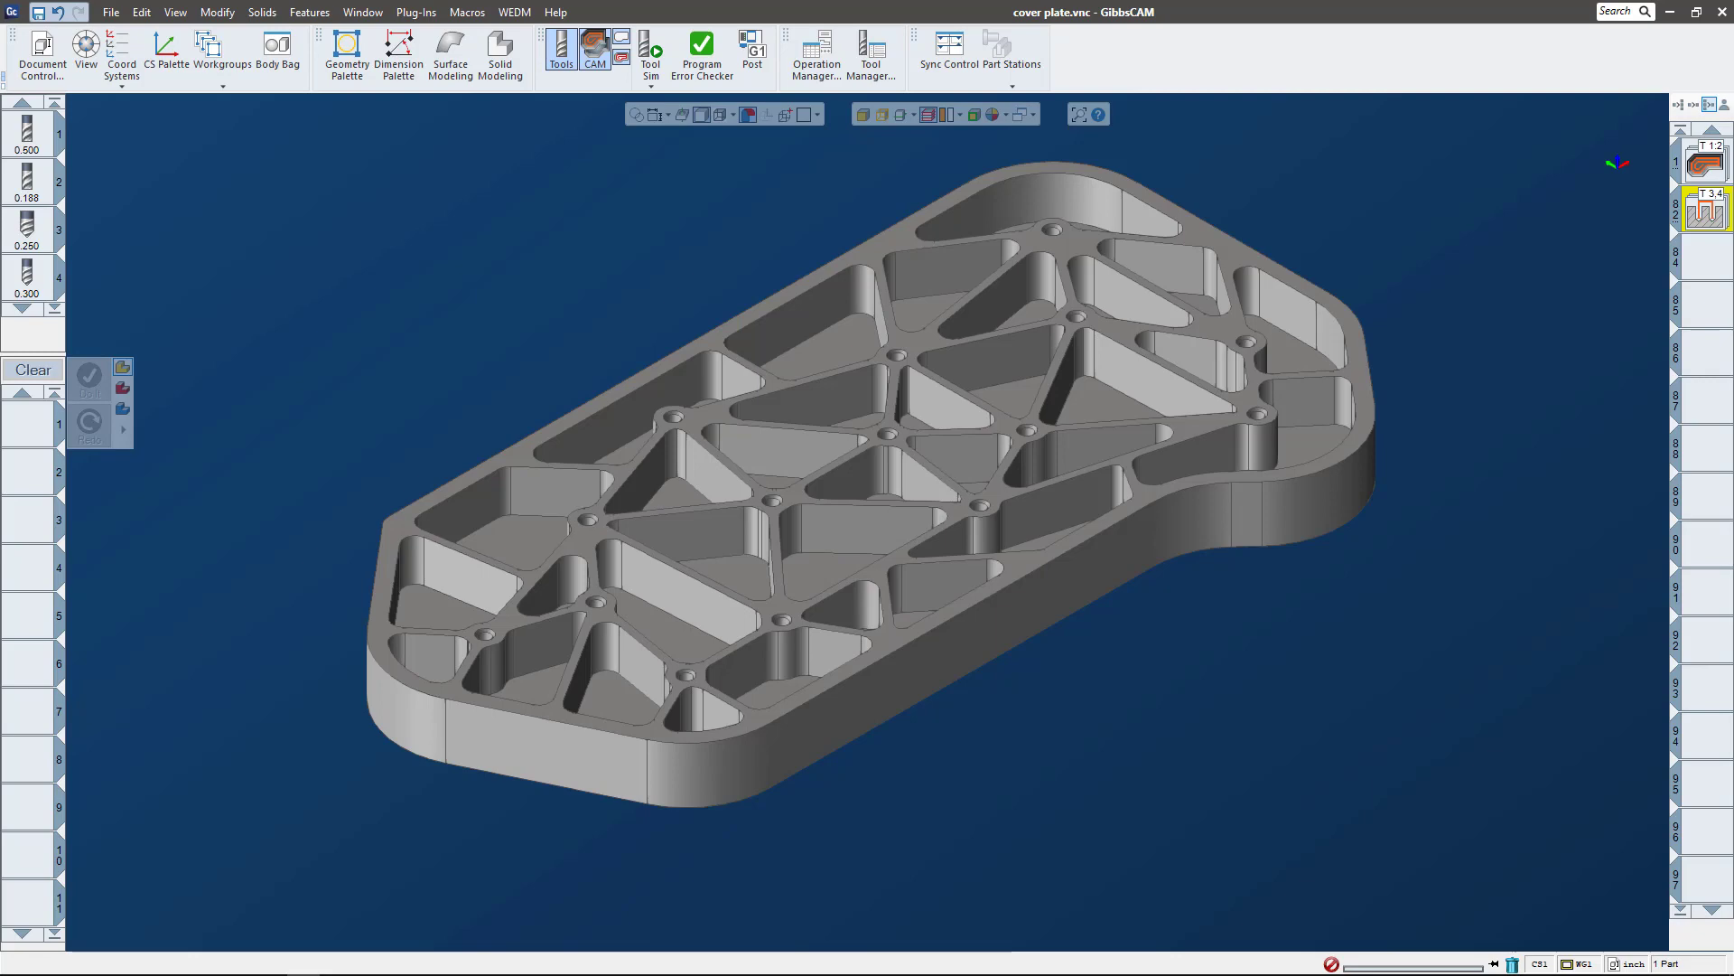
click(1697, 166)
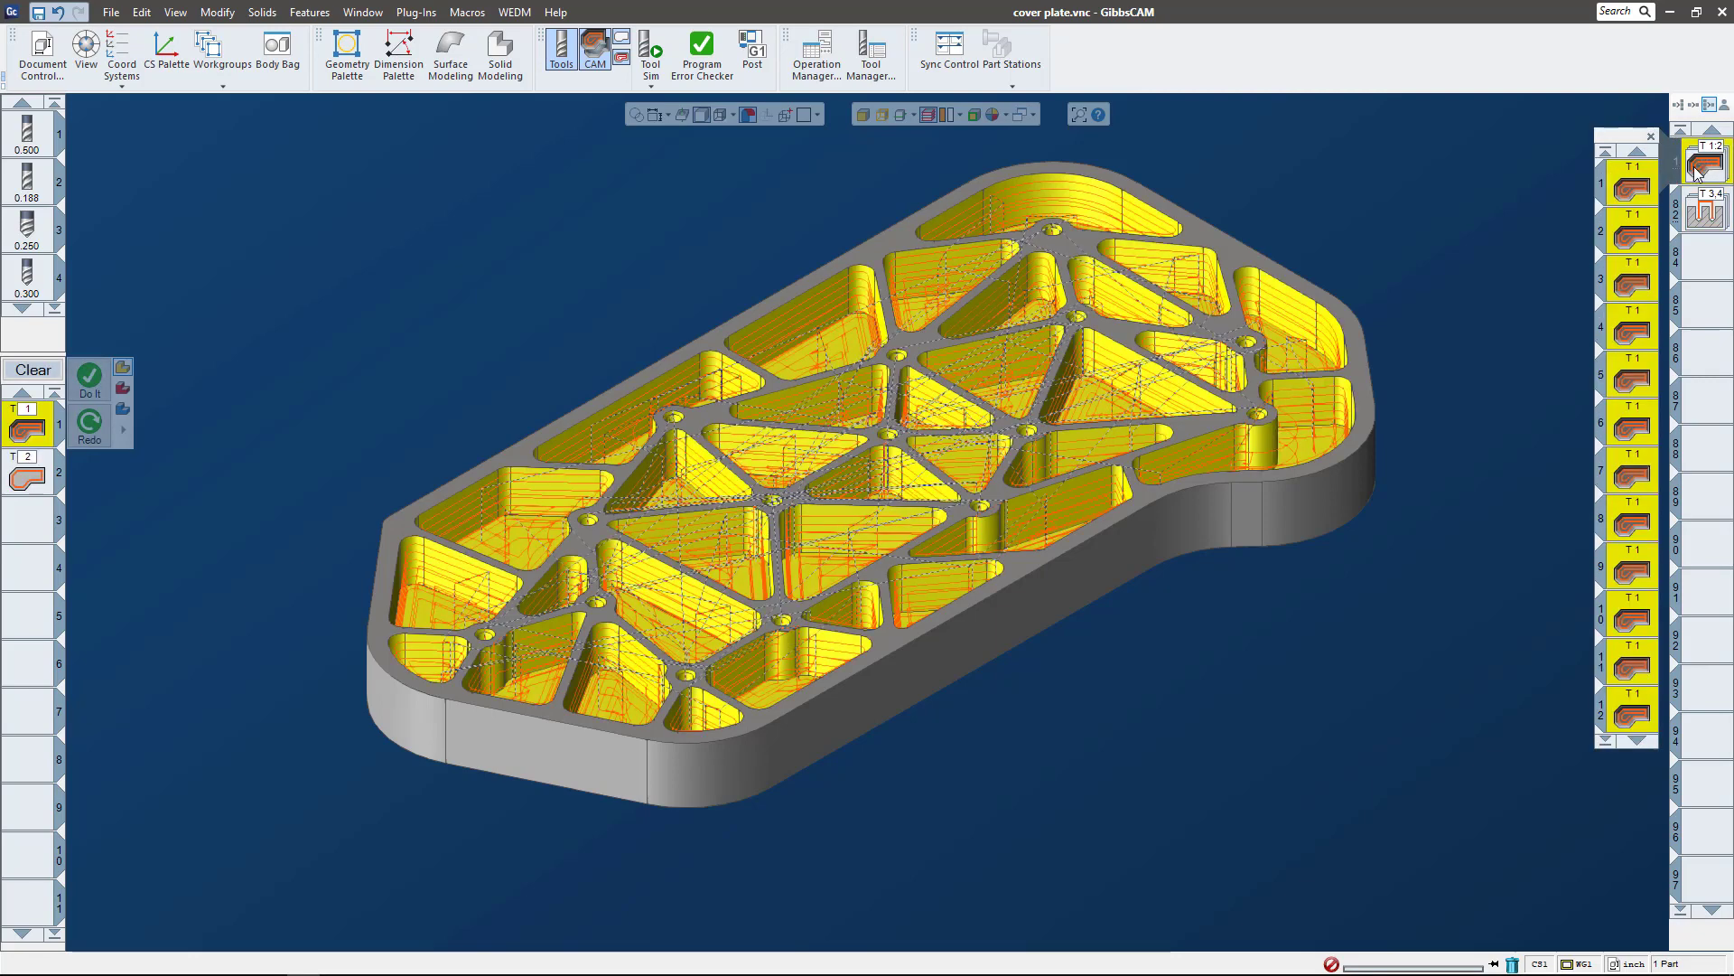
scroll(1637, 283, down, 3)
scroll(1635, 287, down, 4)
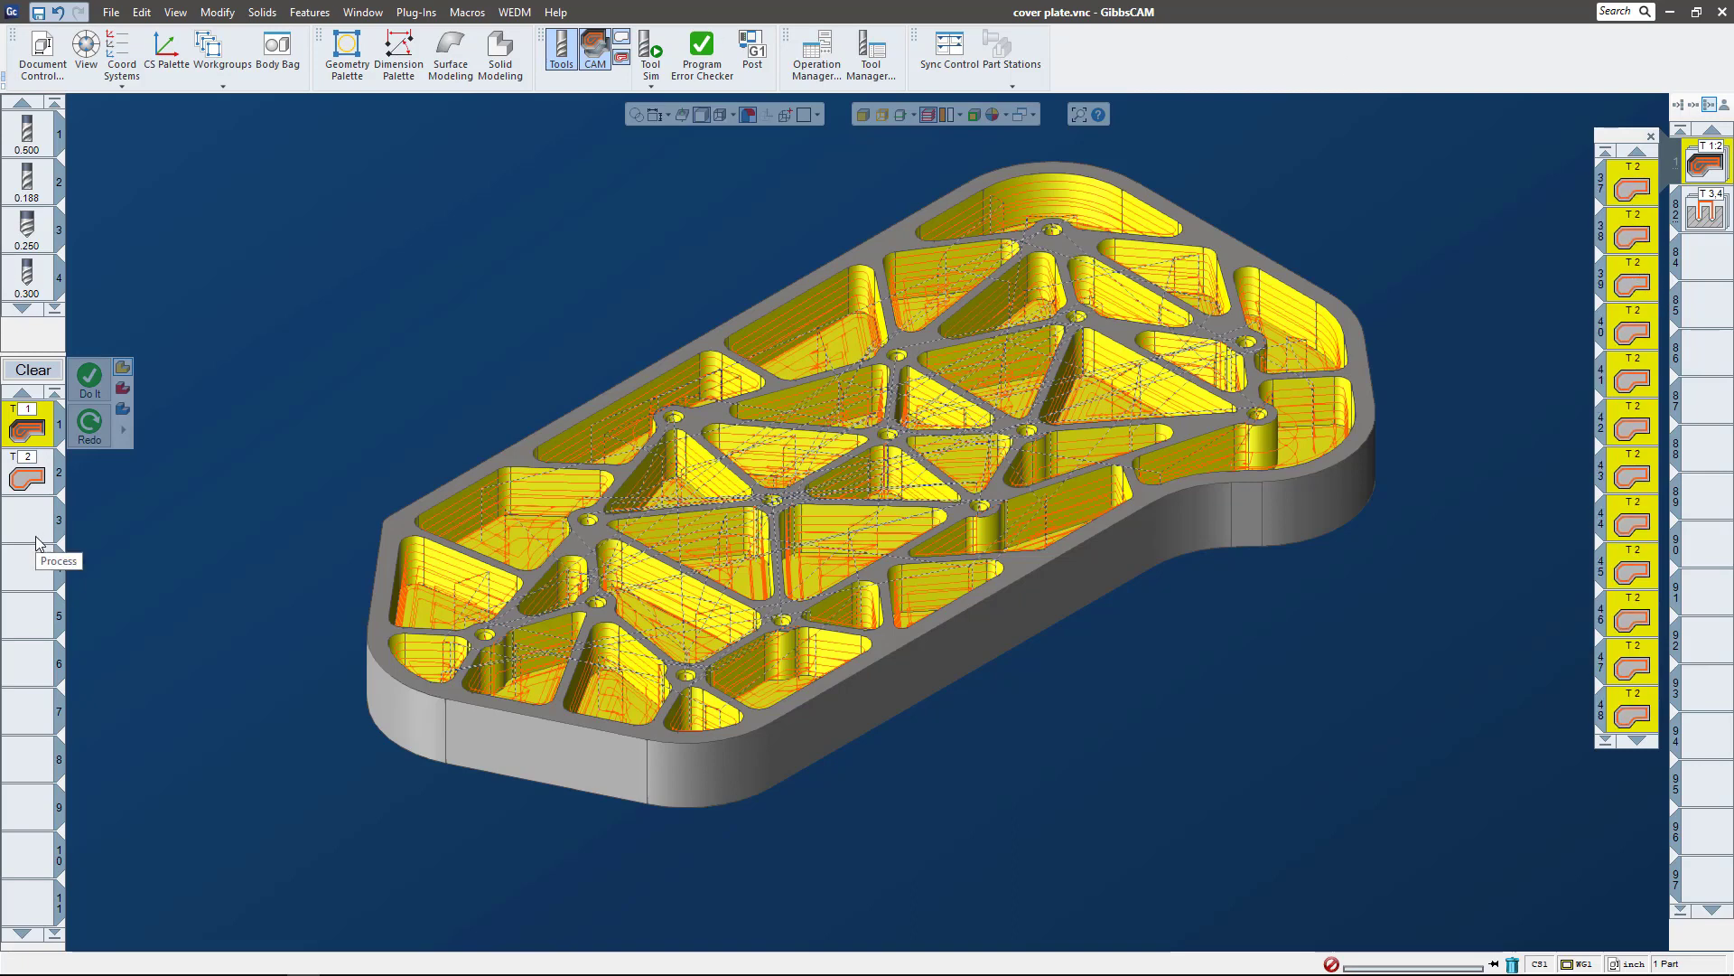
click(35, 534)
click(25, 477)
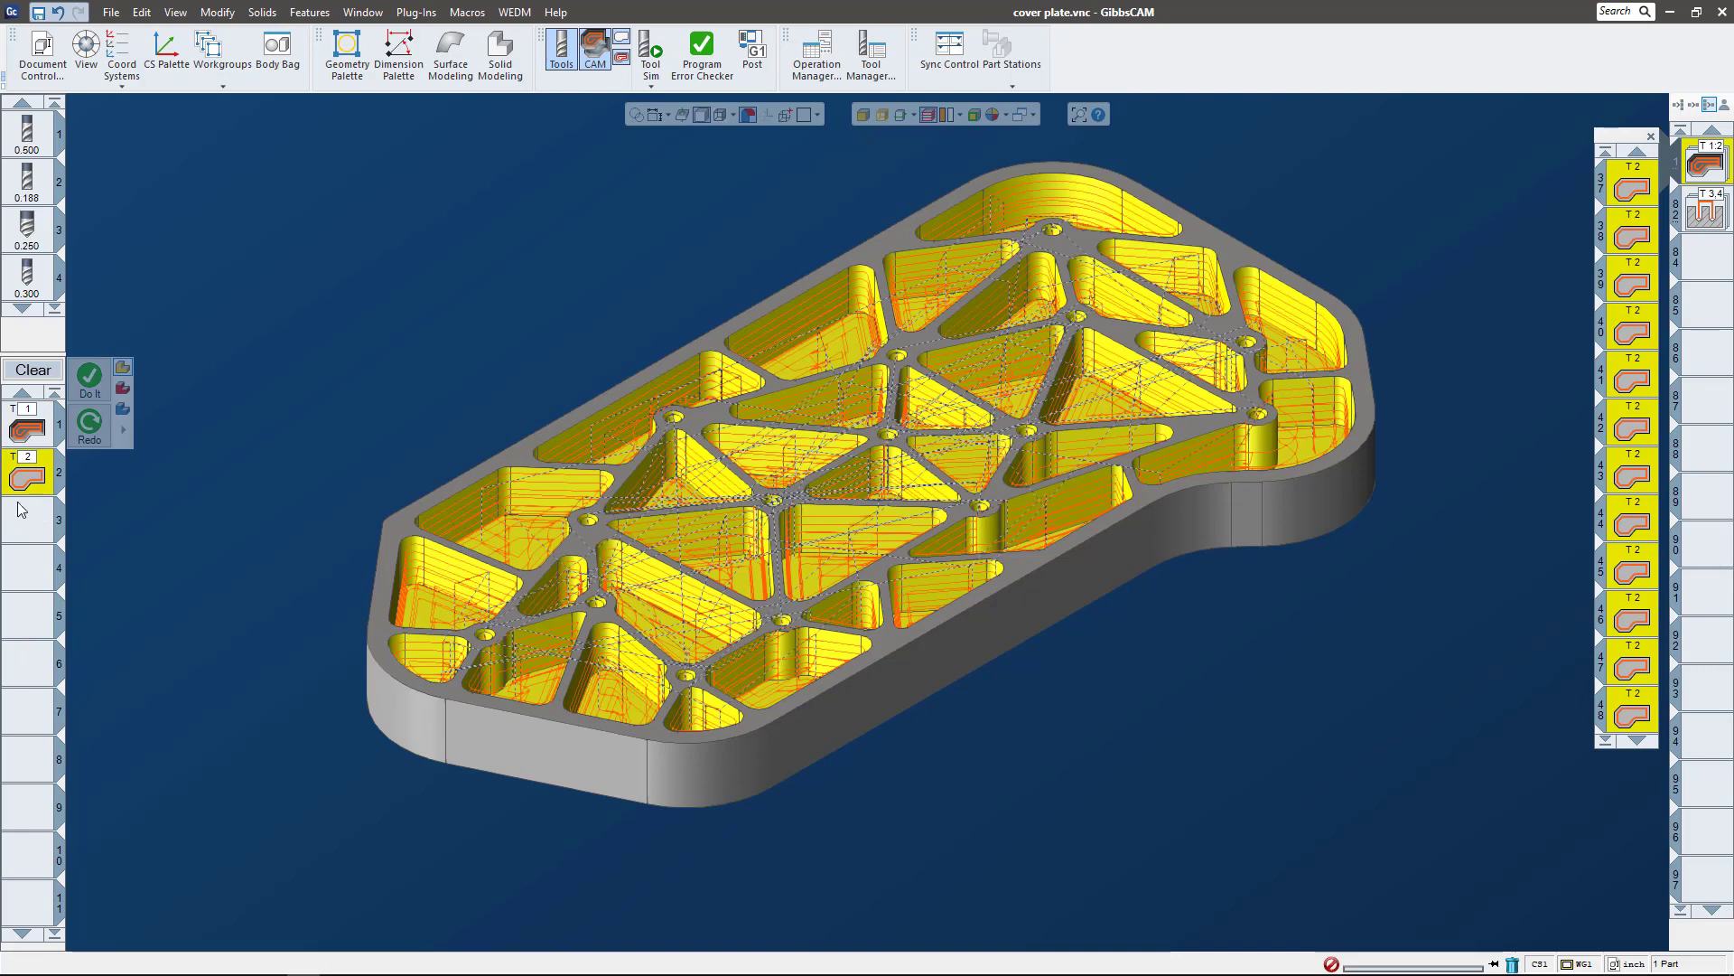
click(1651, 140)
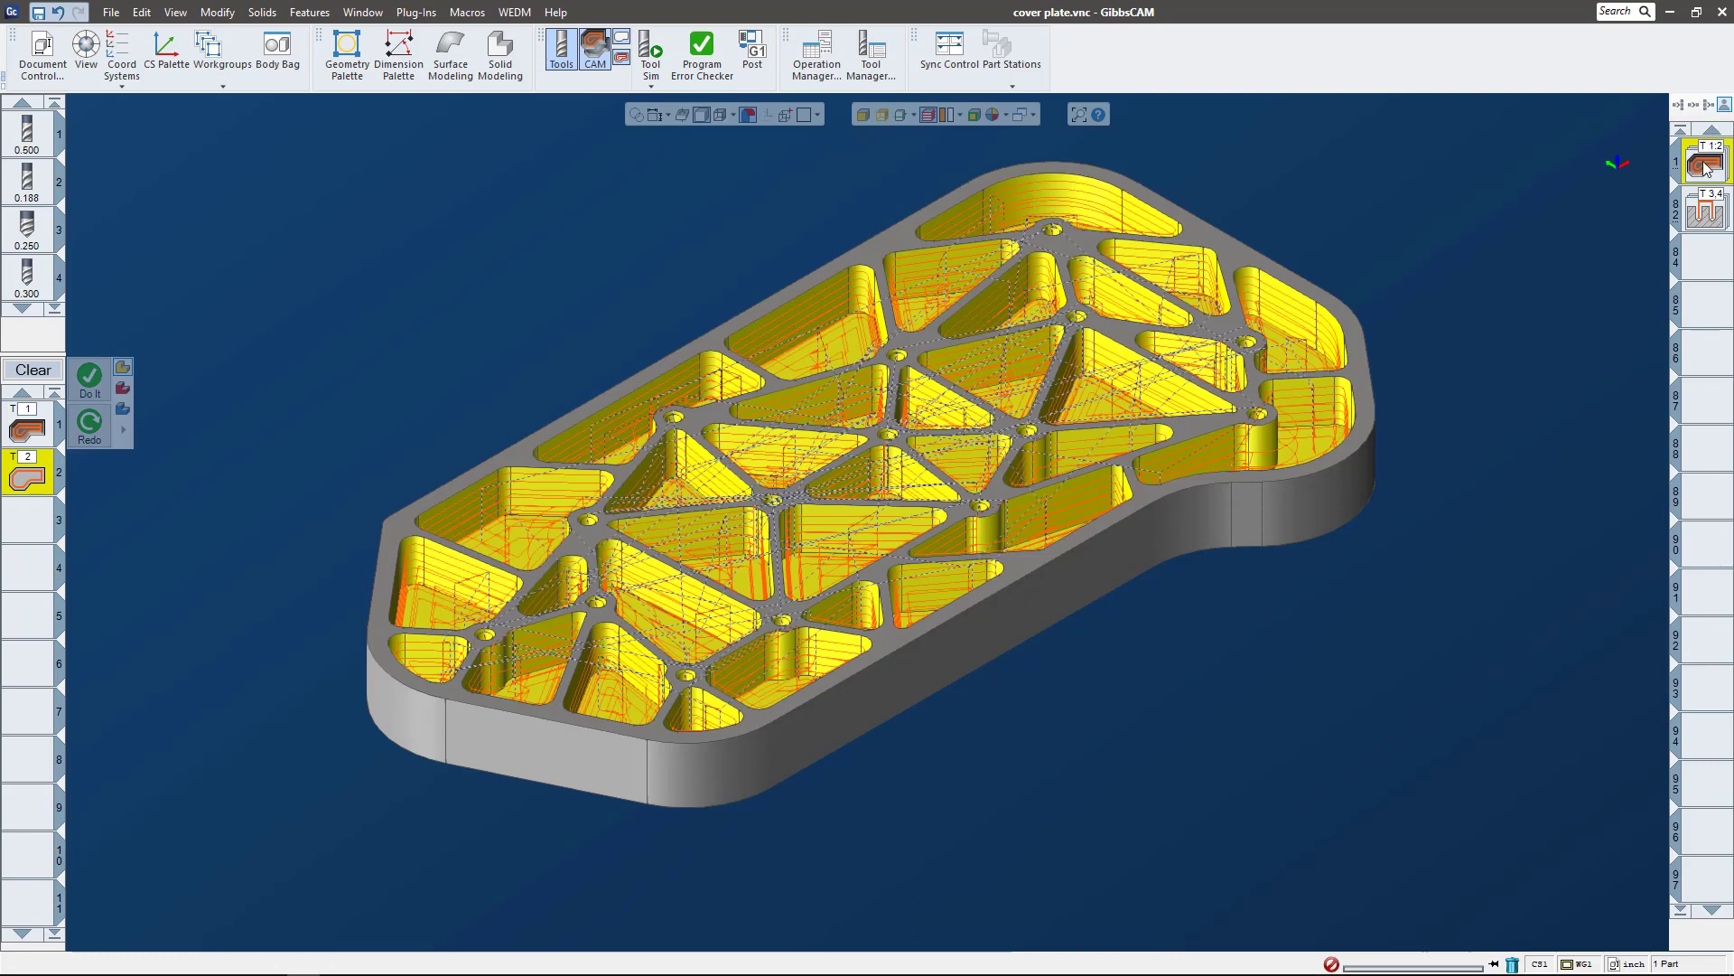
Step: In custom stacking mode, unstack both the tool 1–2 and the tool 3–4 operation stacks
click(1706, 211)
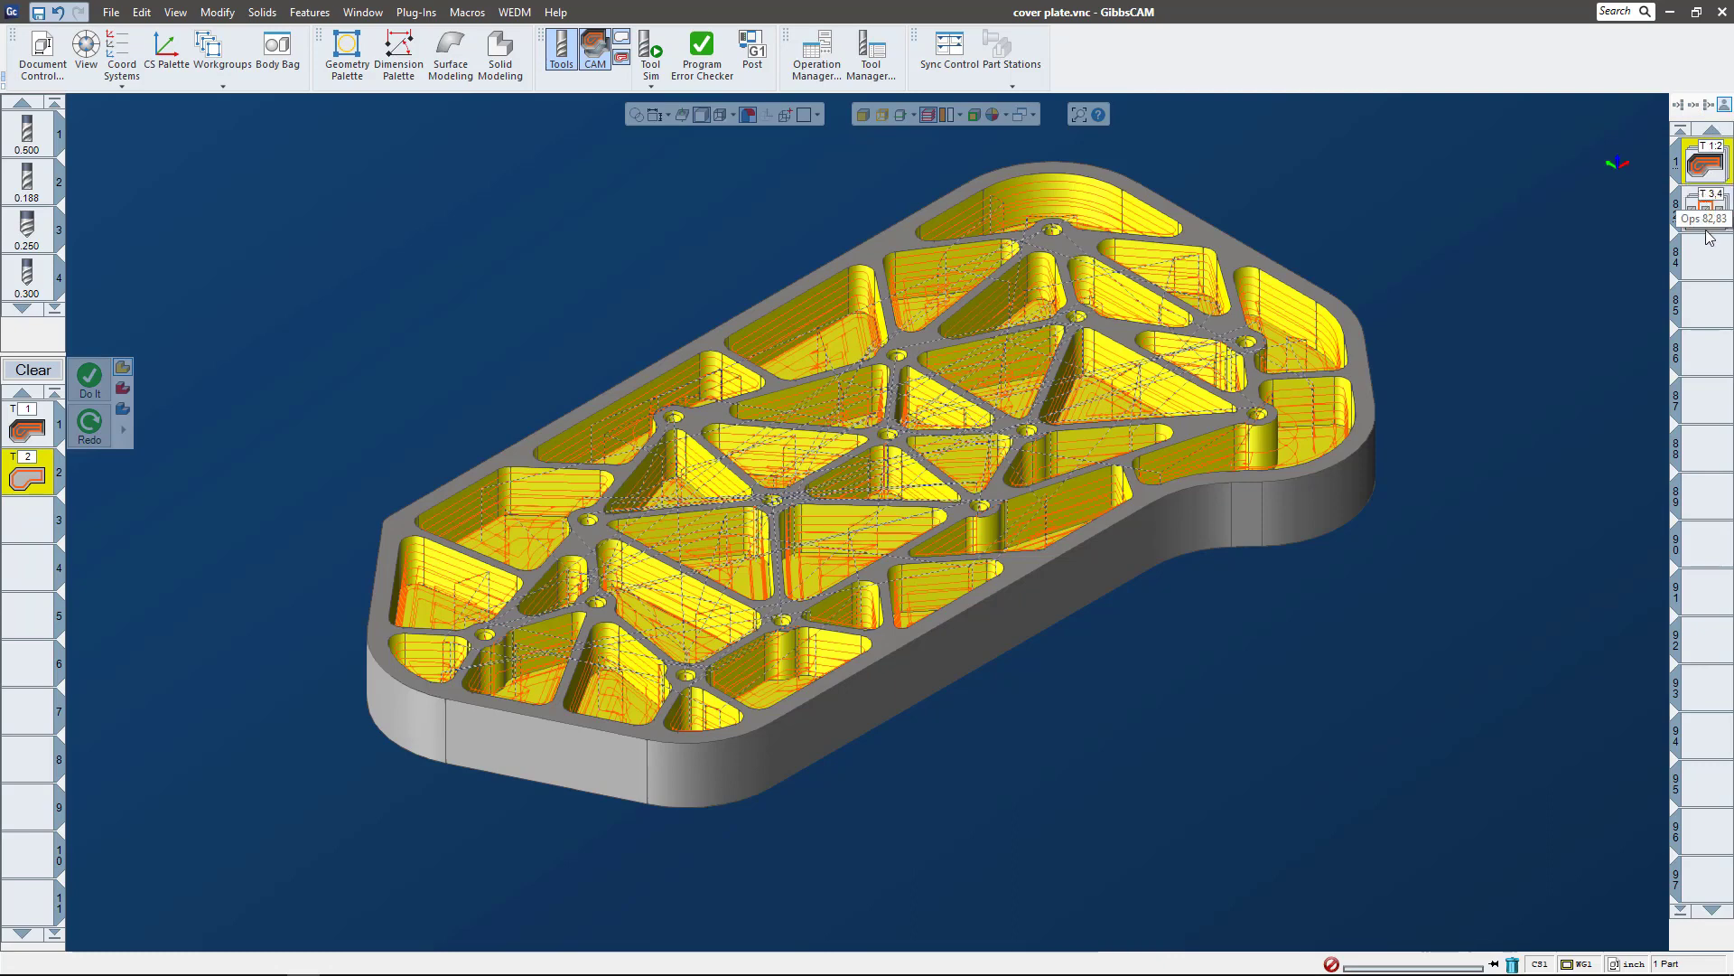
right_click(1708, 211)
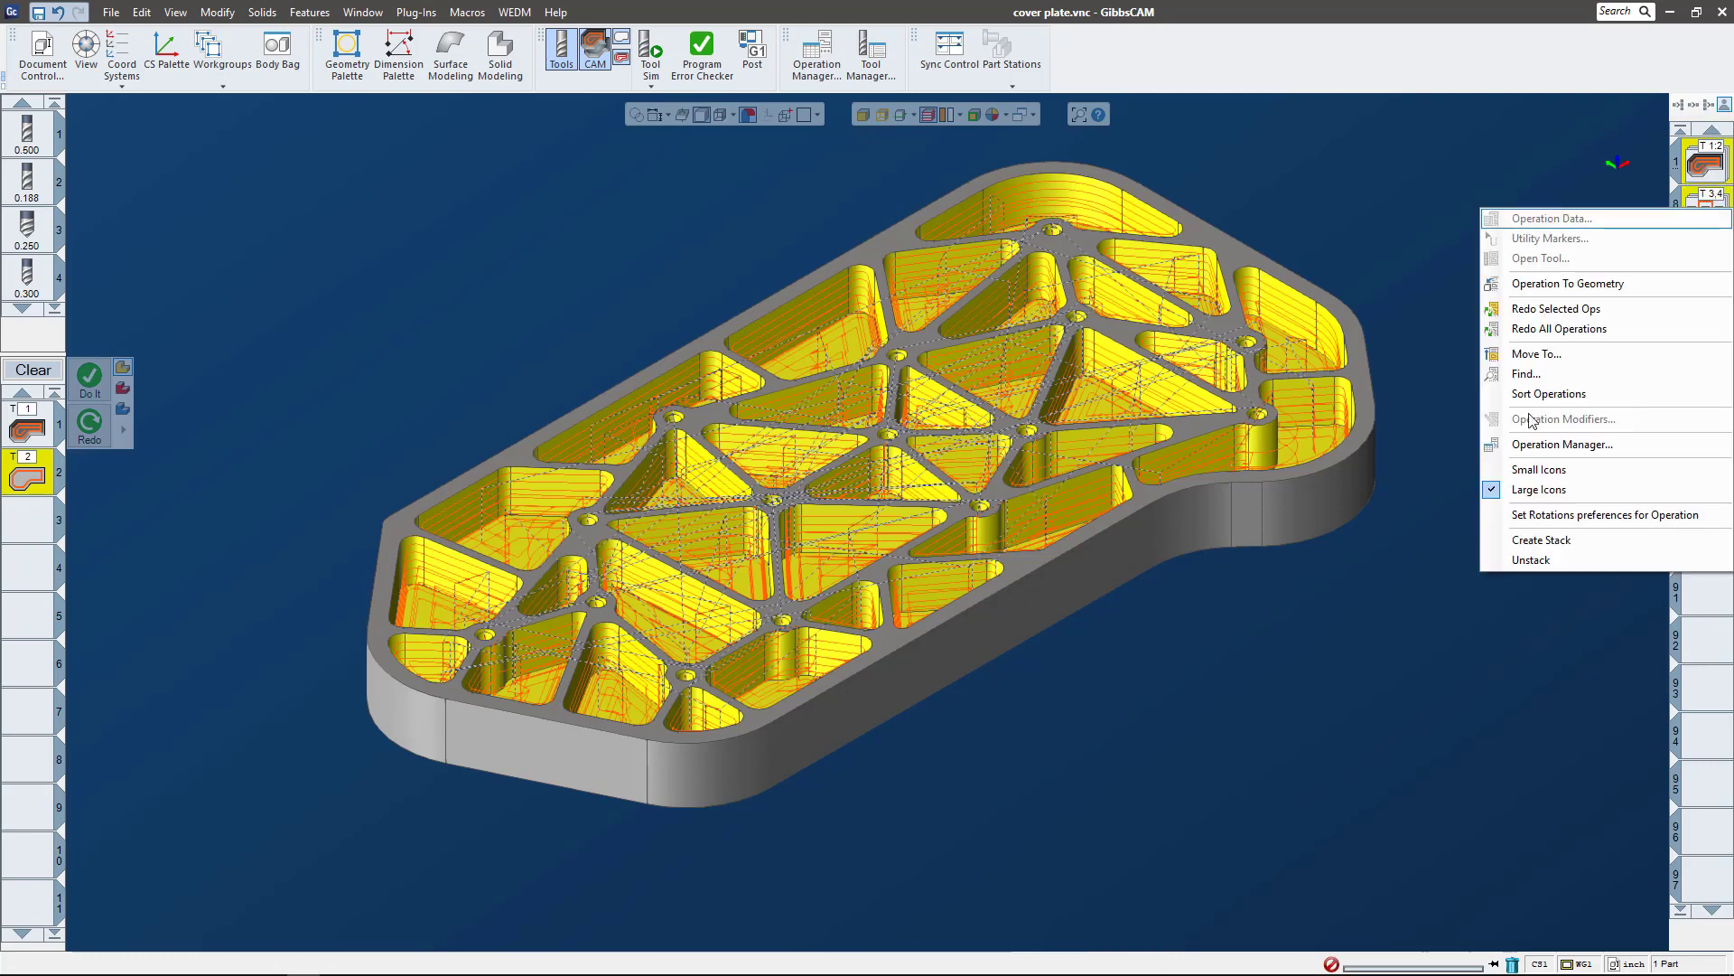
click(1539, 560)
click(1605, 271)
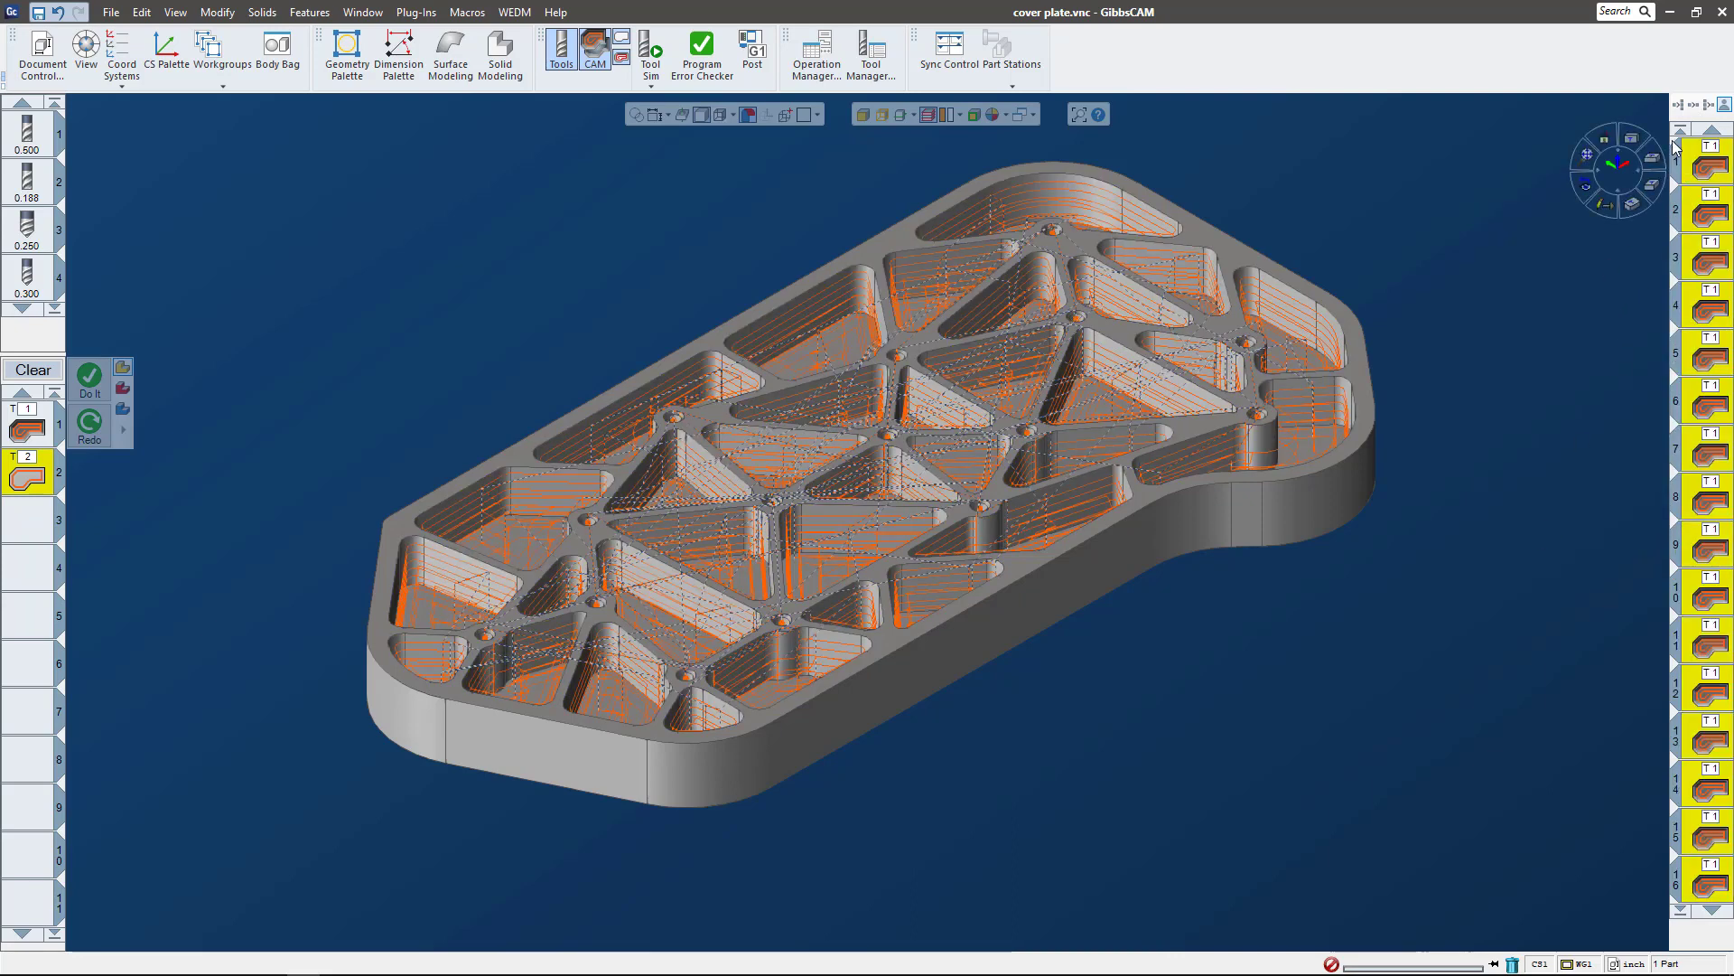
Step: Create a custom stack from operations 1 through 7
middle_drag(1617, 406, 1576, 363)
click(1714, 168)
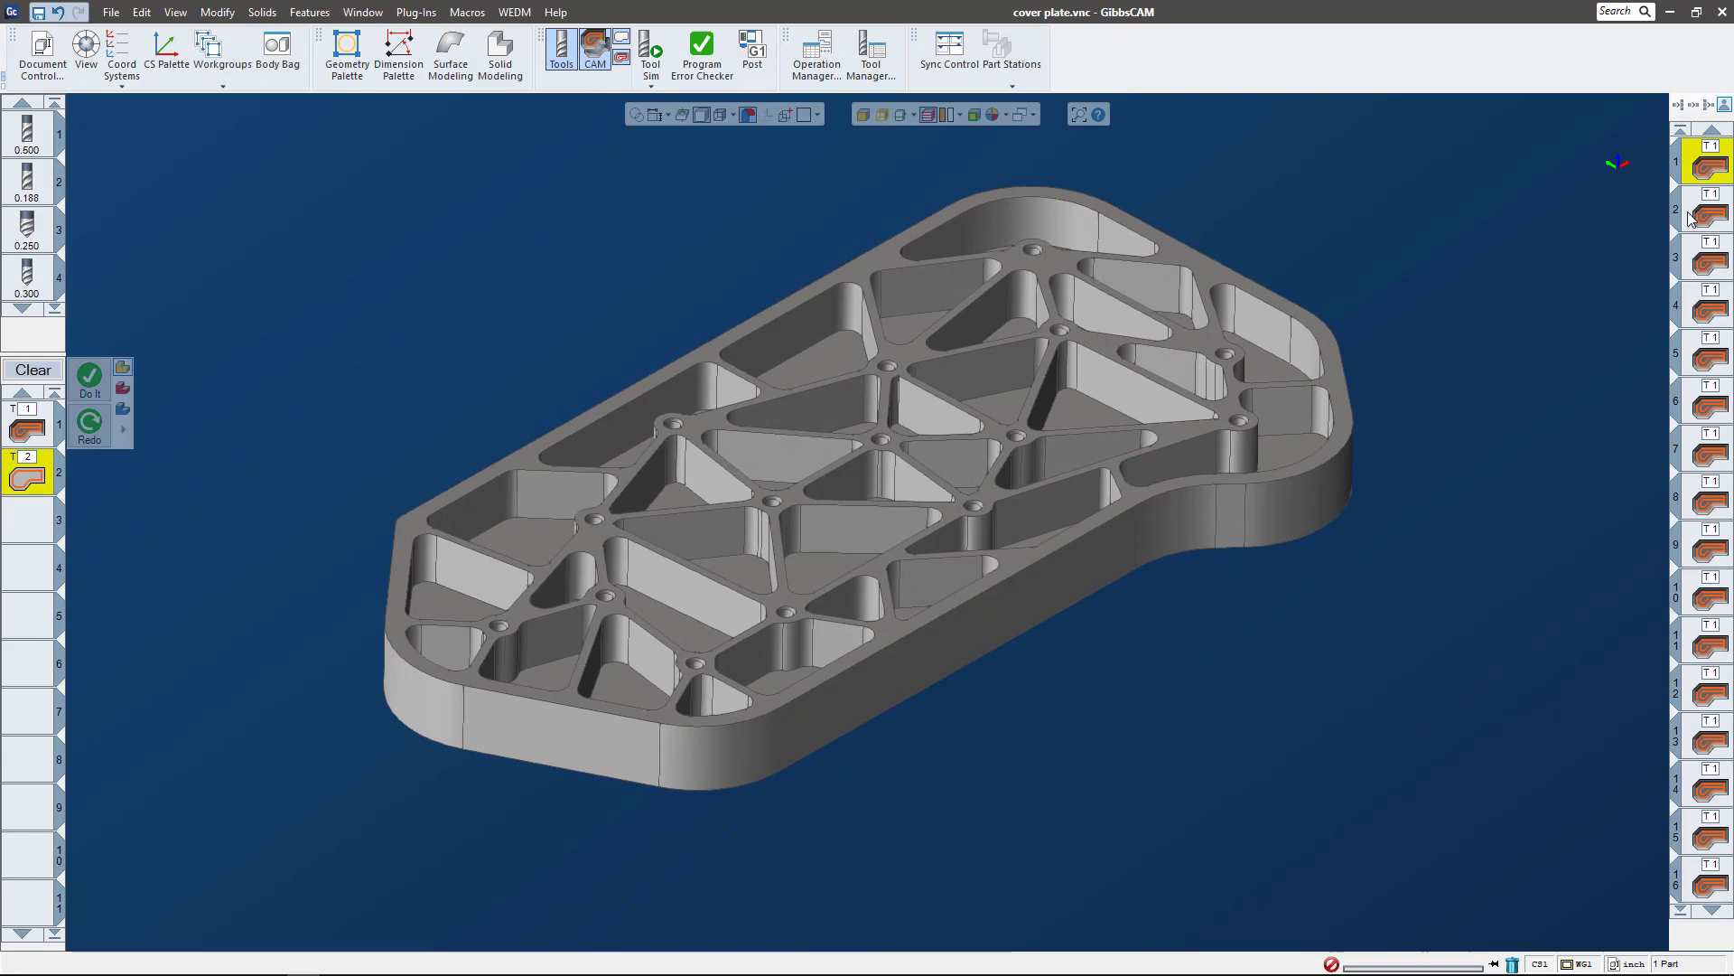
shift+click(1702, 463)
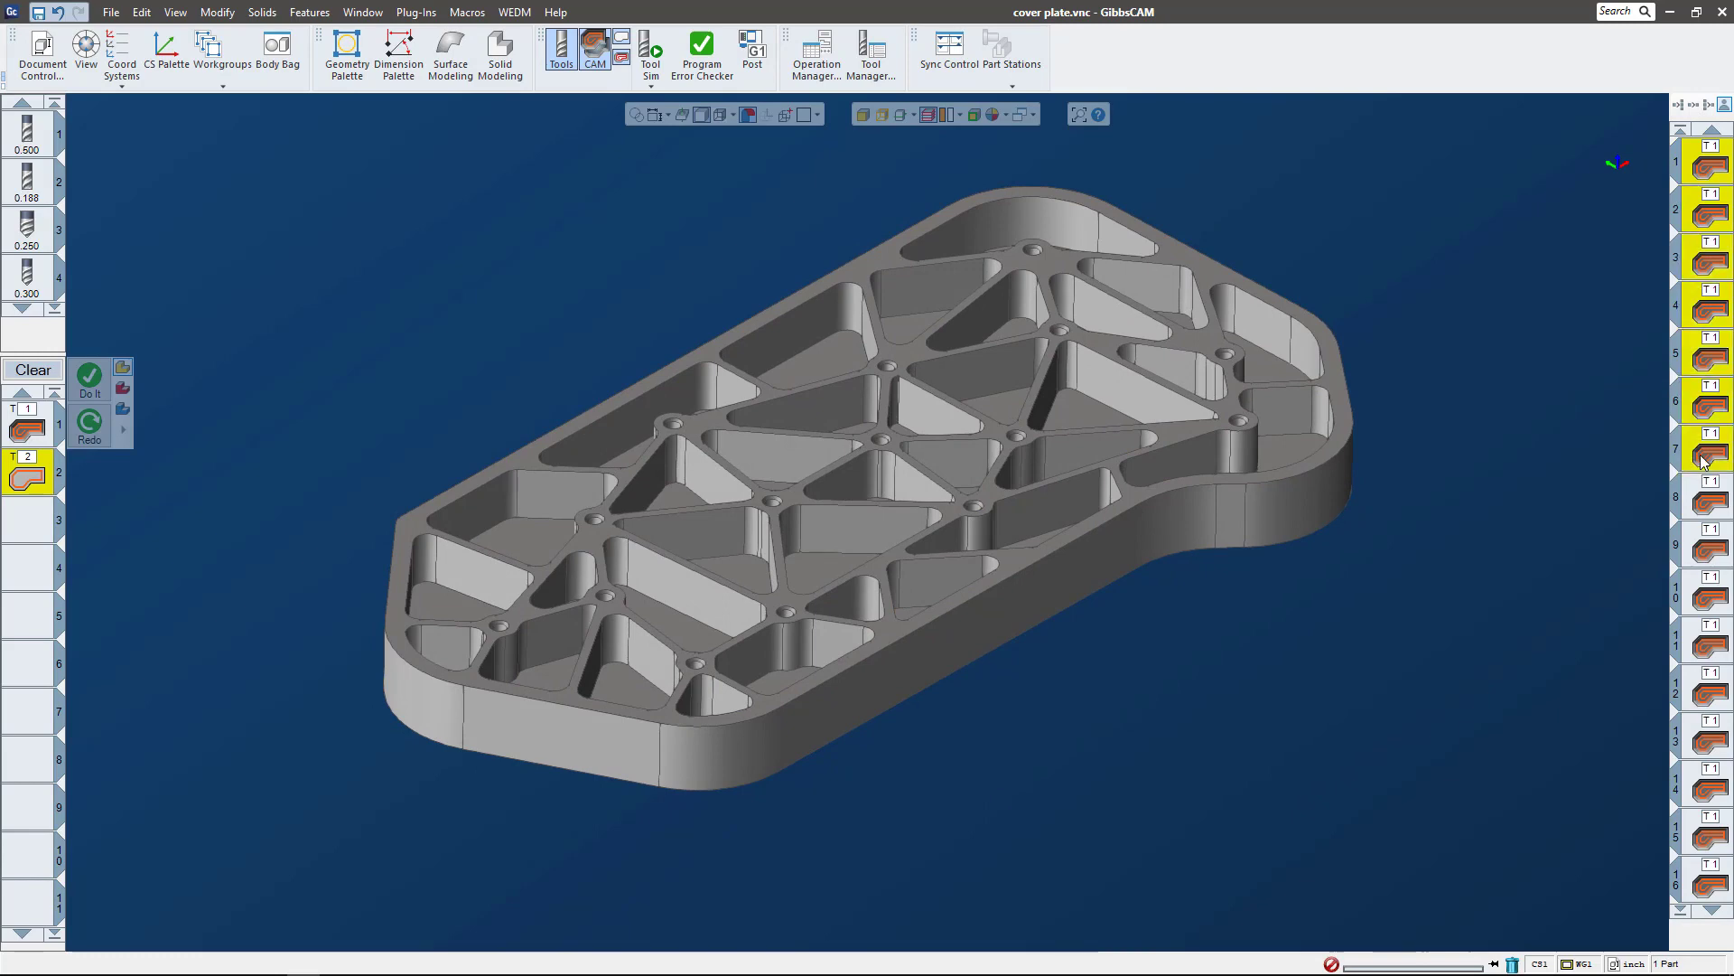
right_click(1702, 462)
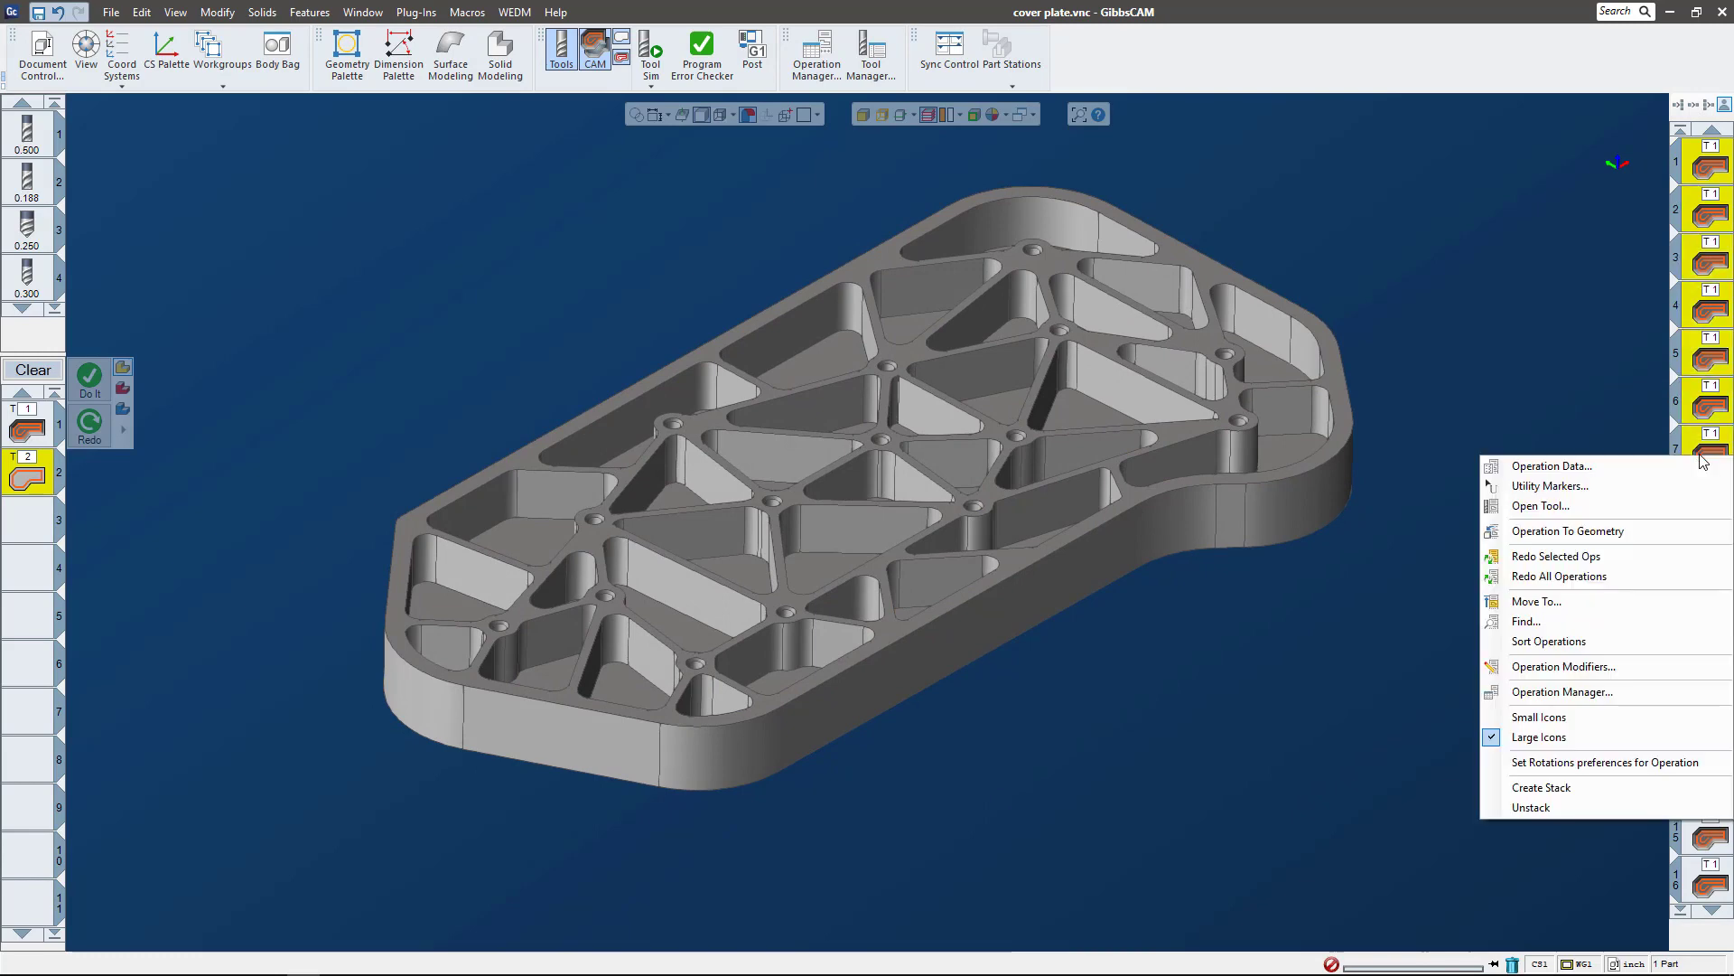
click(1541, 788)
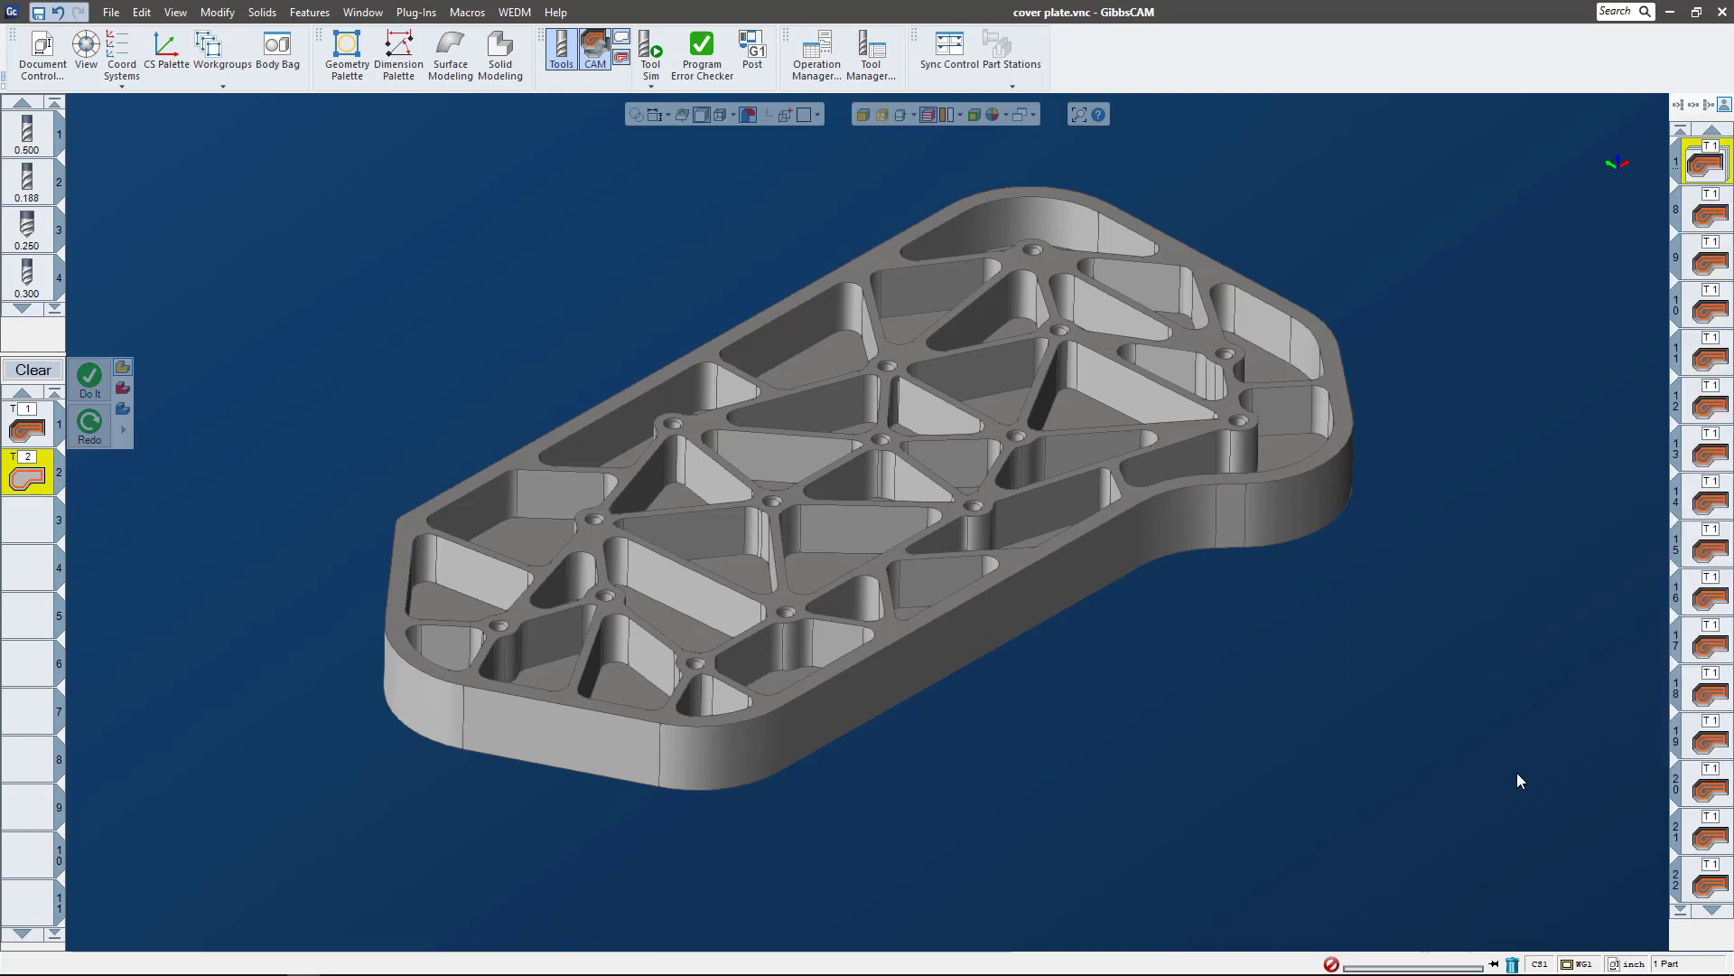
Step: Create a second custom stack from operations 14 through 31
scroll(1694, 491, down, 6)
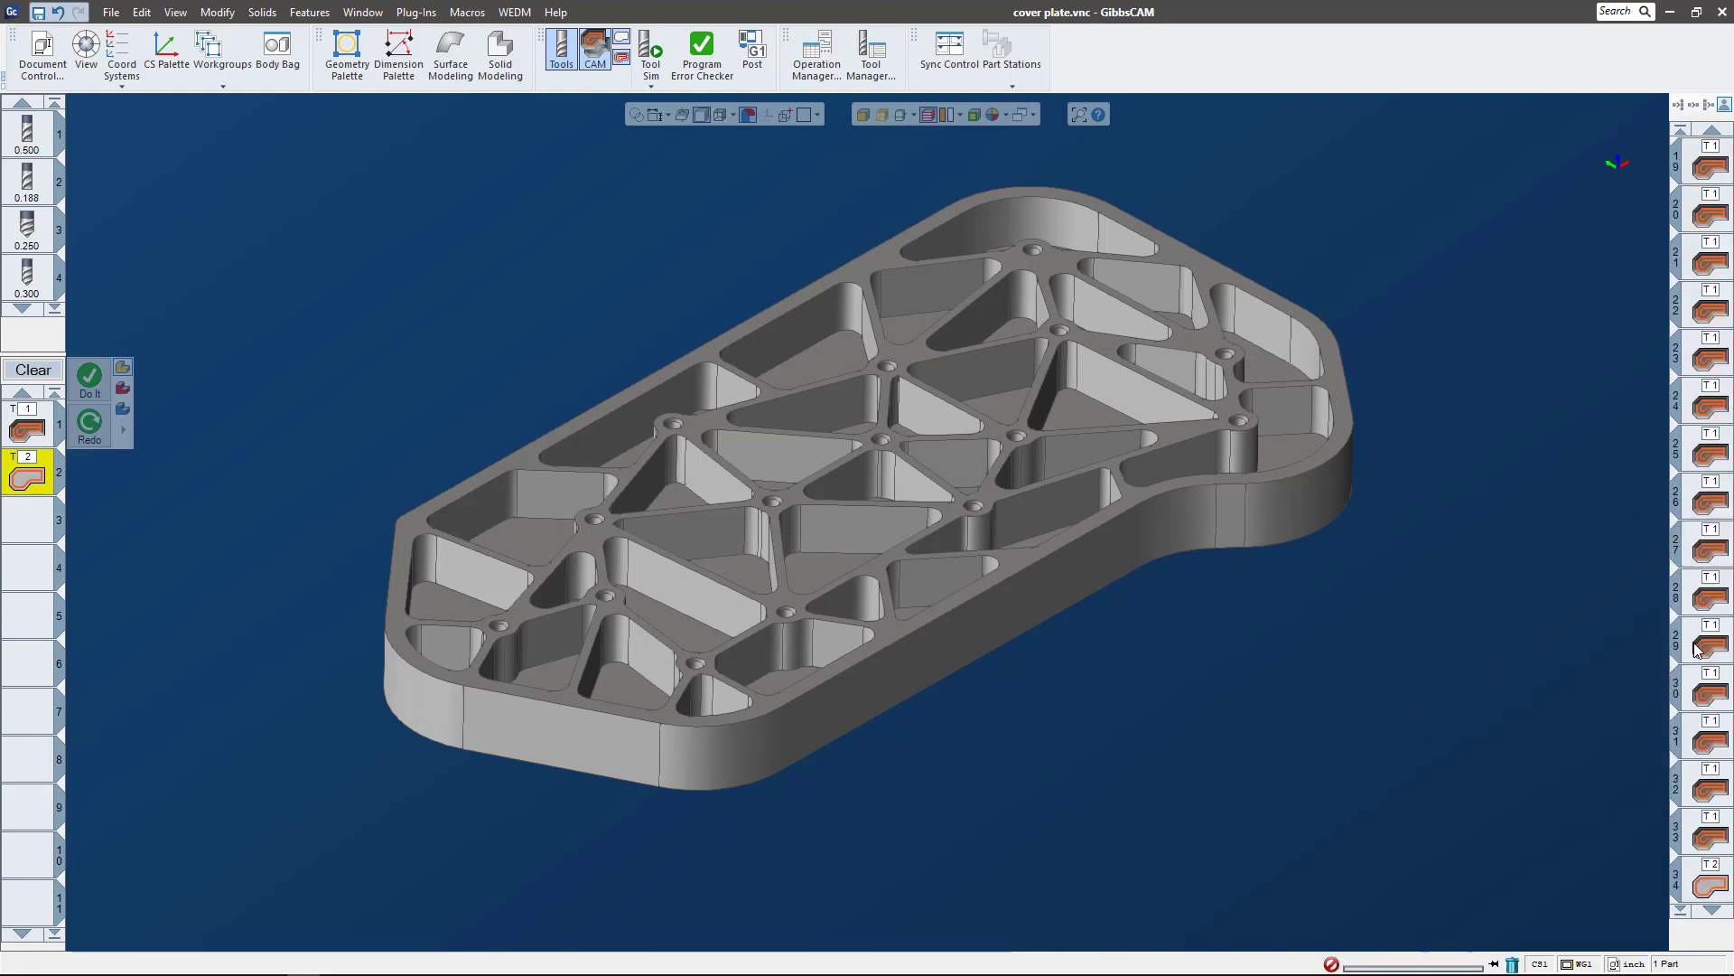
shift+click(1707, 746)
right_click(1707, 746)
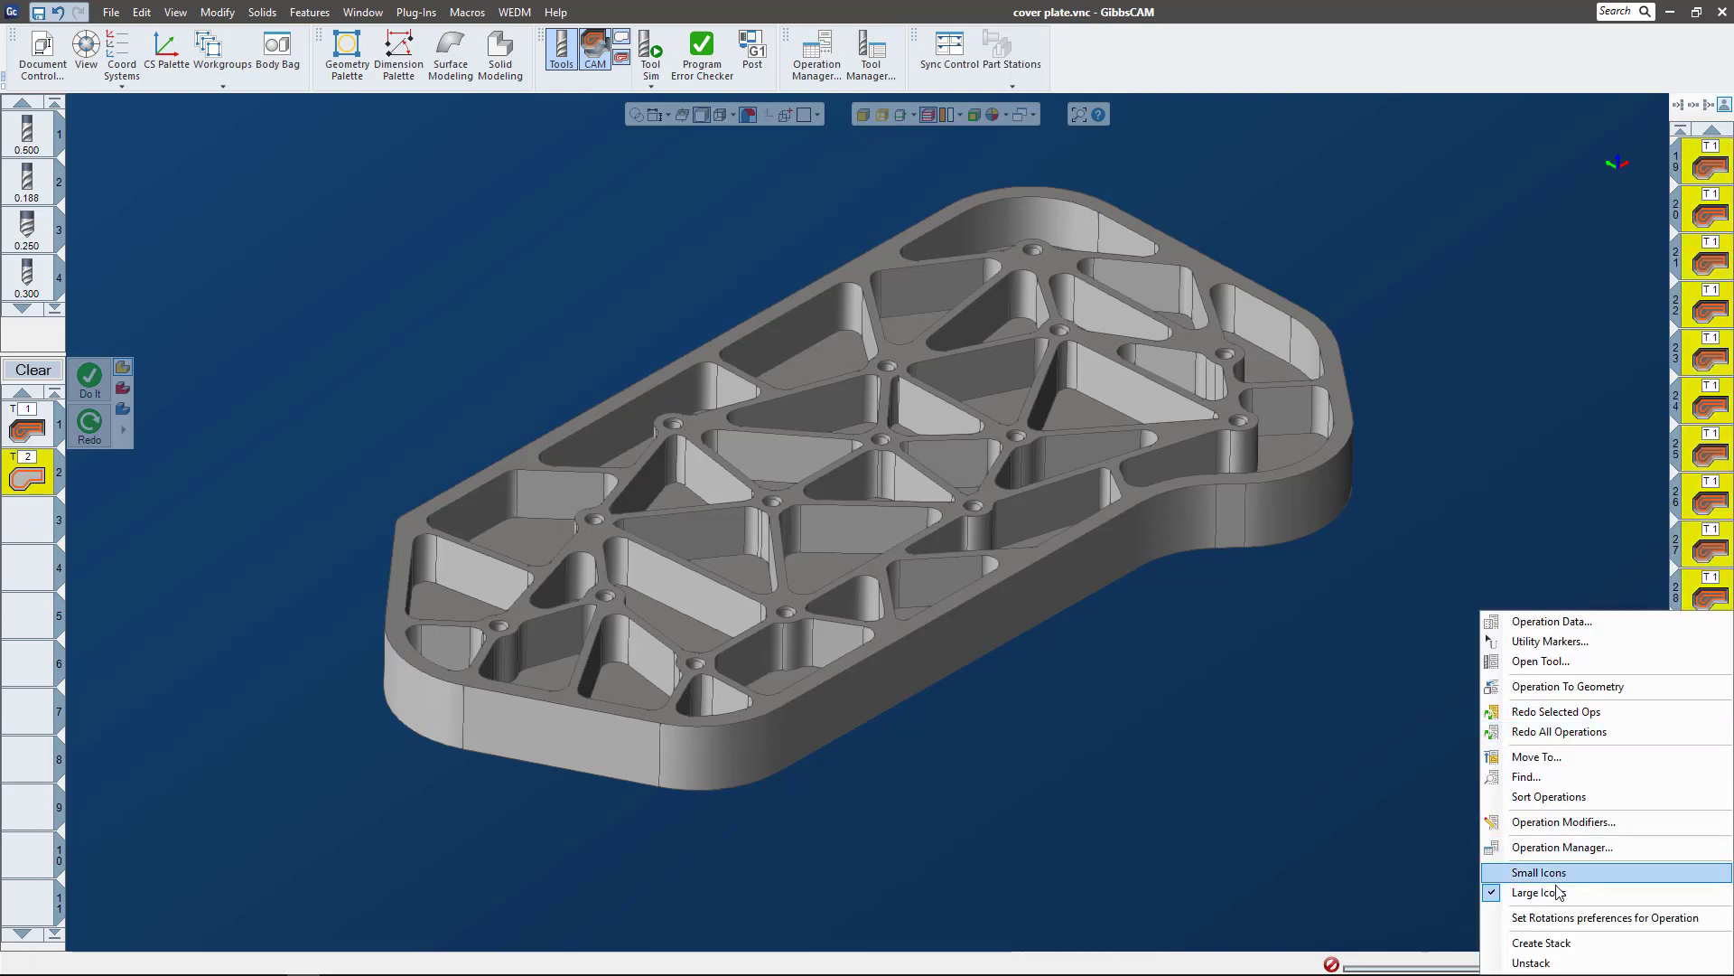
click(1560, 946)
scroll(1707, 348, up, 4)
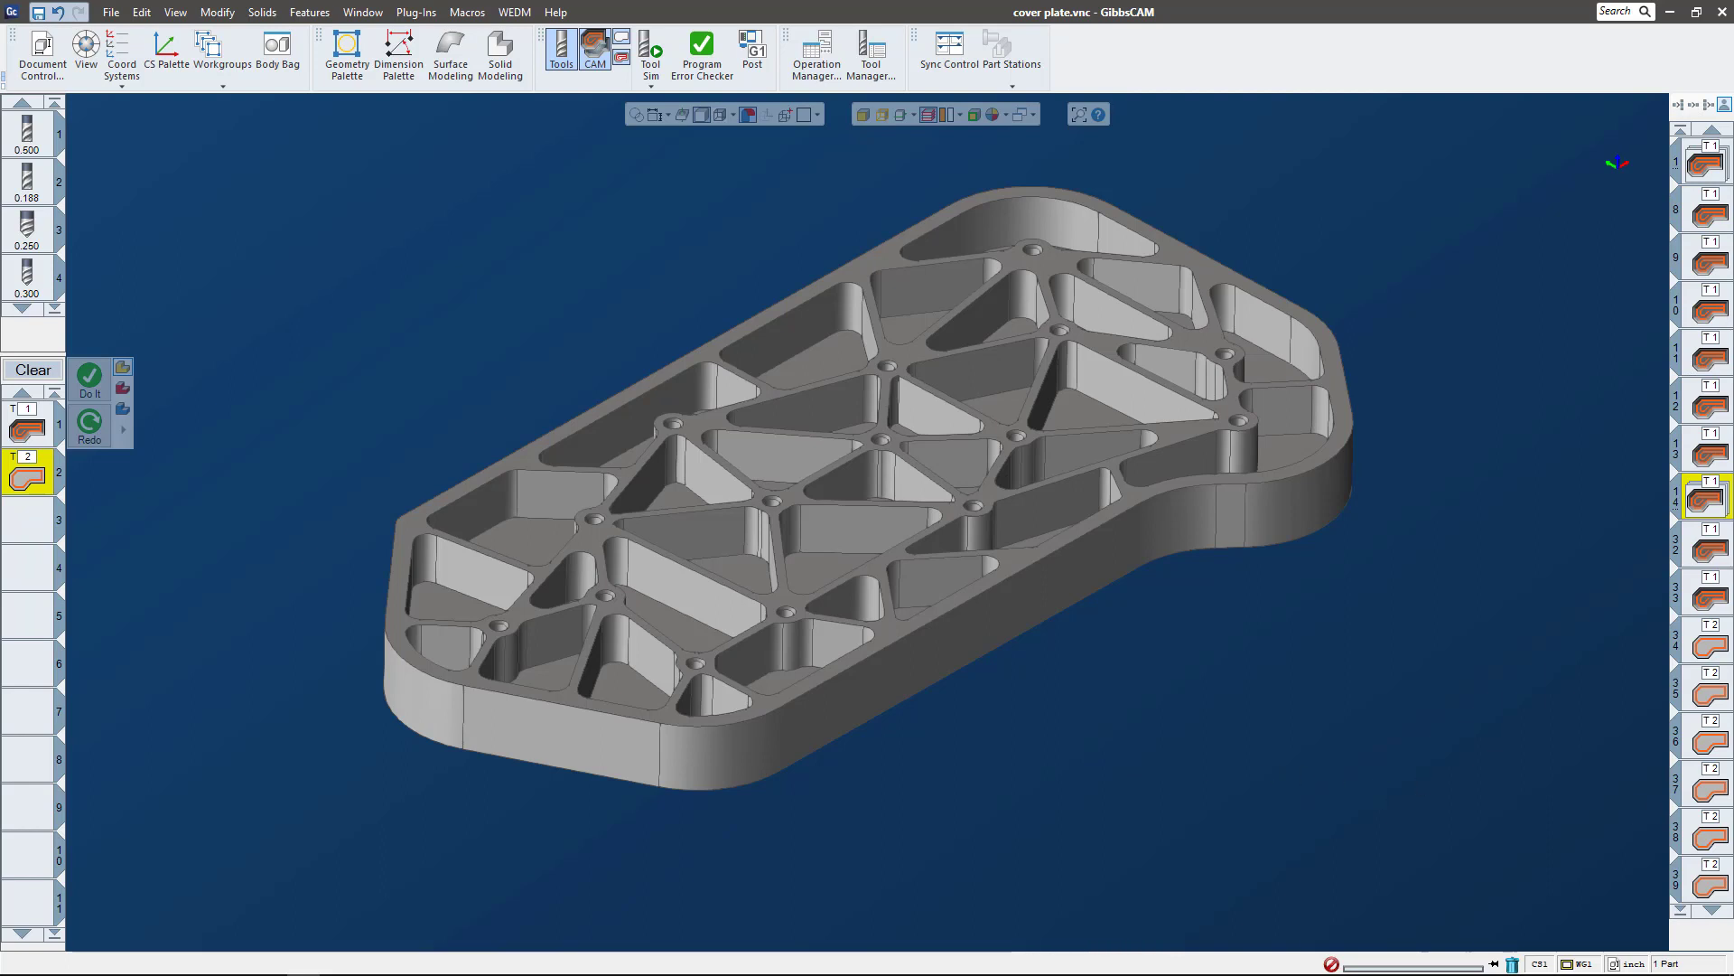
Step: Switch the operation list back to one stack for tools 1–2 and one for tools 3–4
scroll(1716, 397, down, 4)
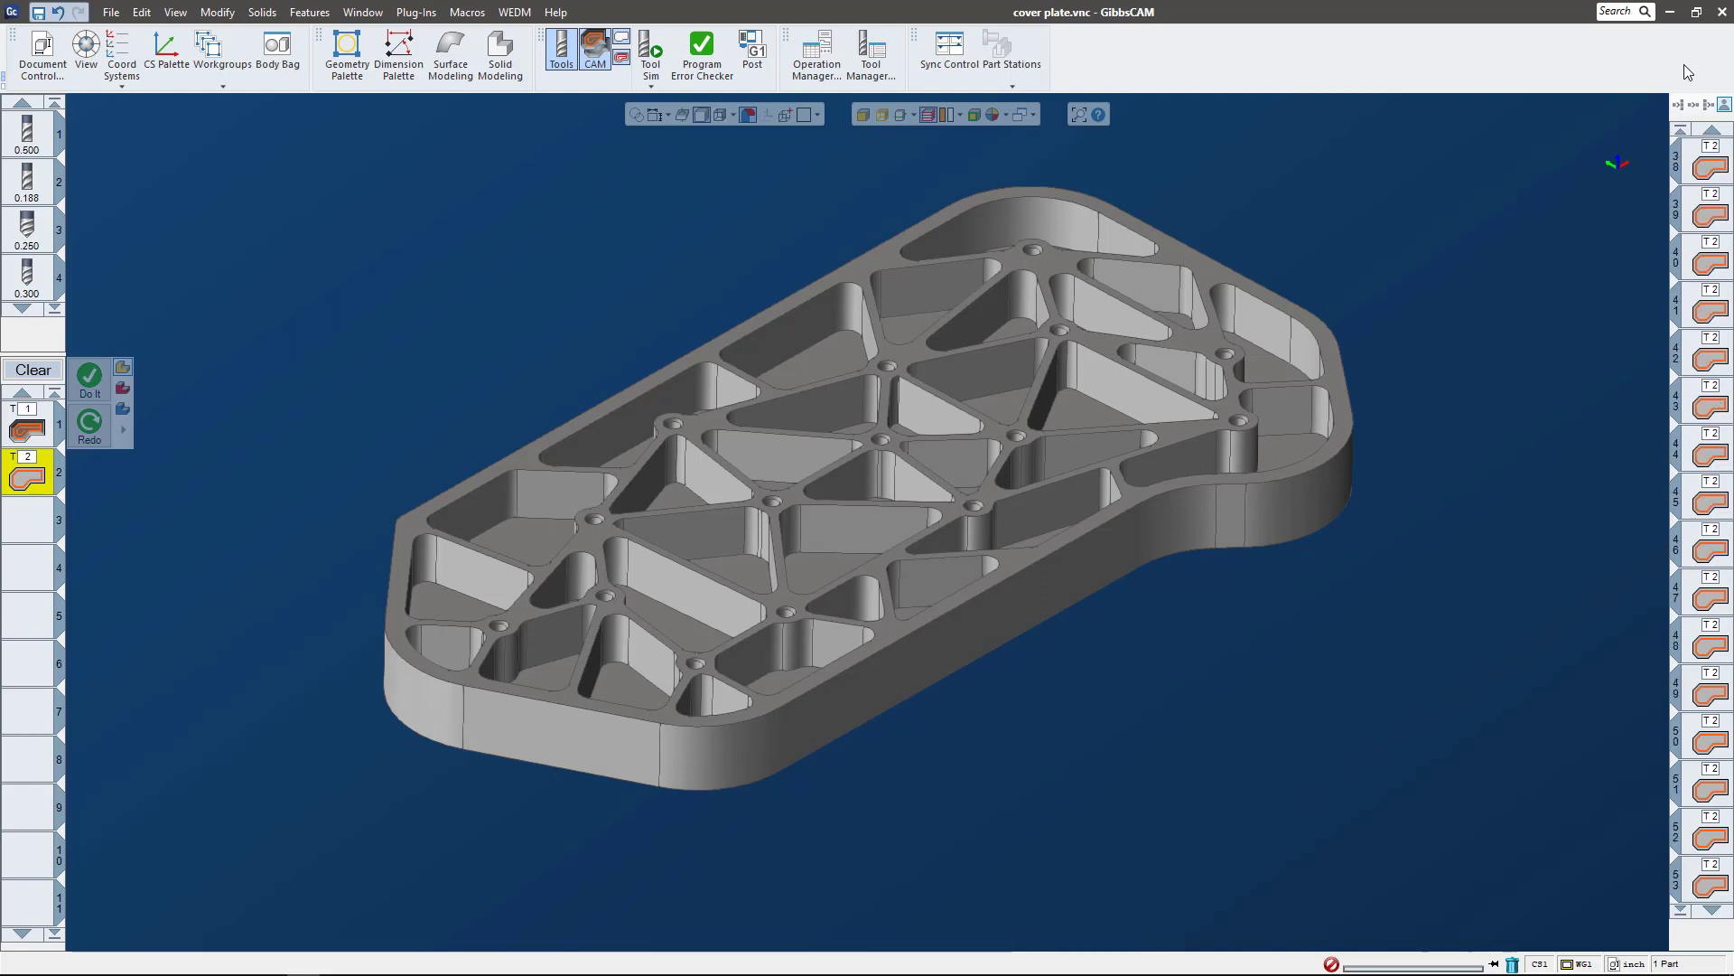
click(1708, 104)
scroll(1702, 230, up, 3)
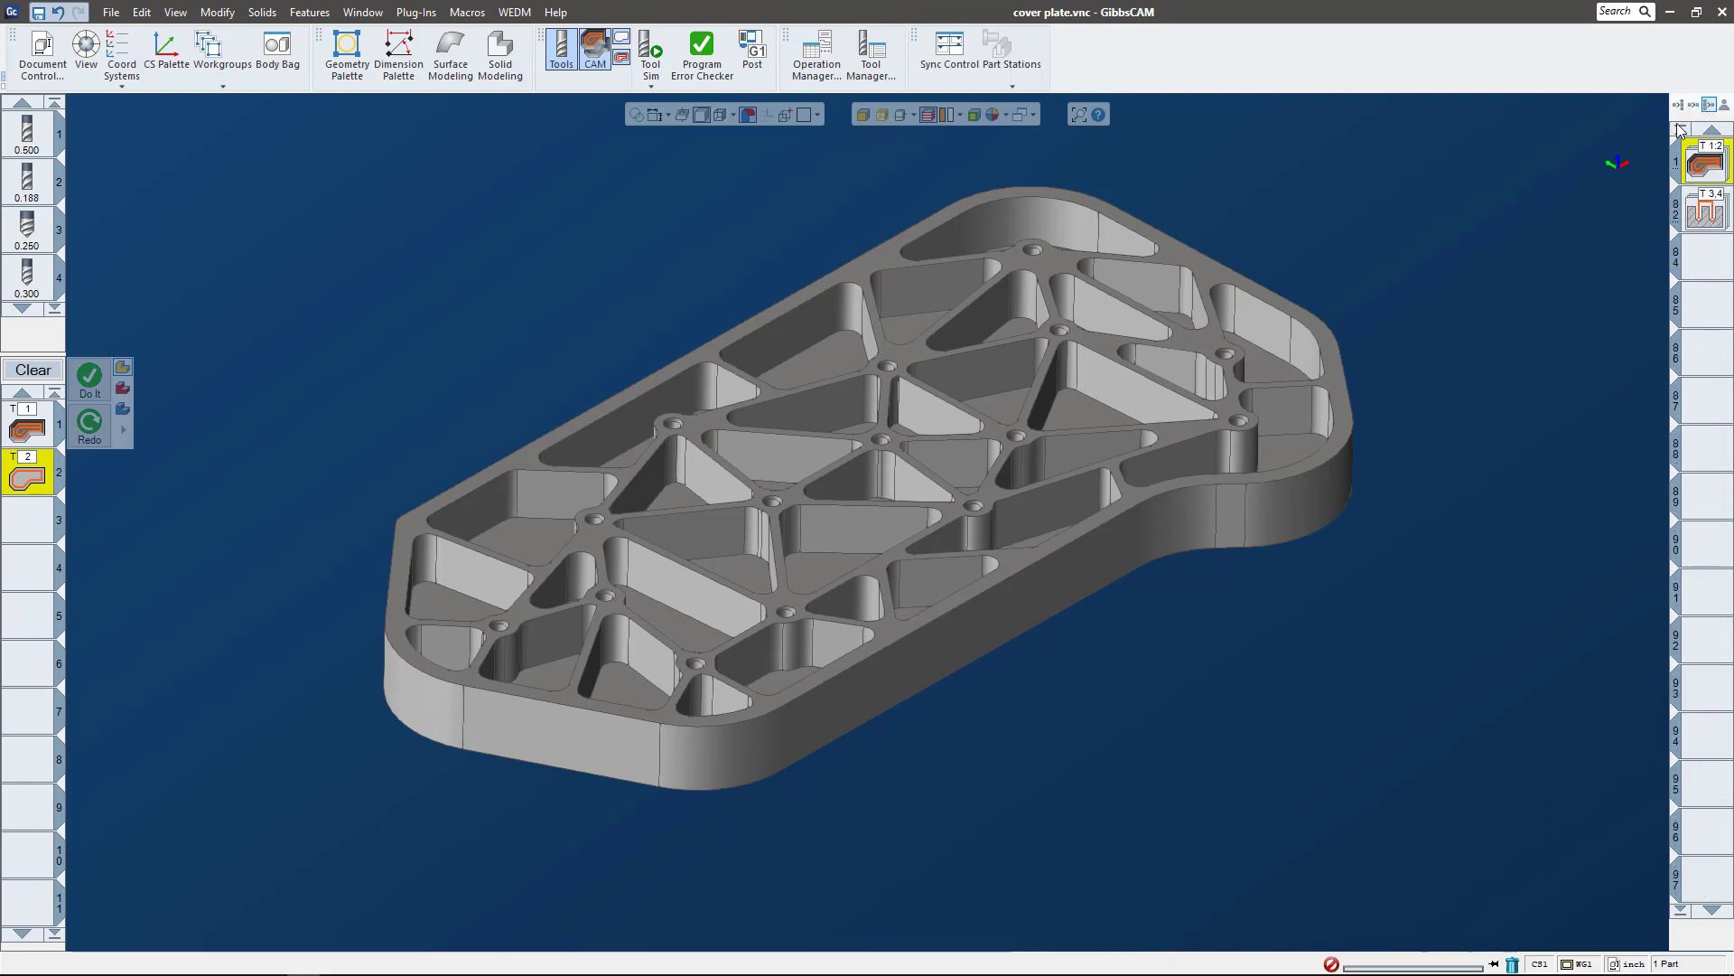